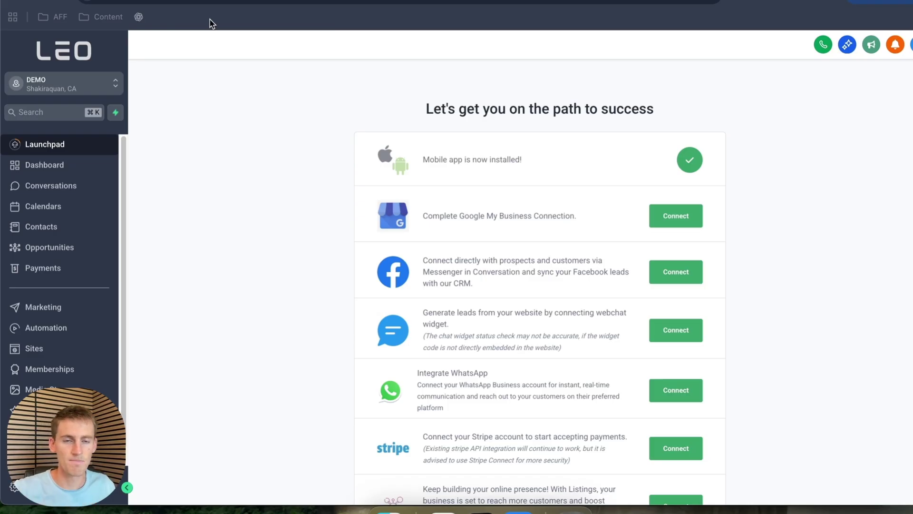
# Start a fresh browser tab ready for a web search from the HighLevel launchpad
pyautogui.press('super+t')
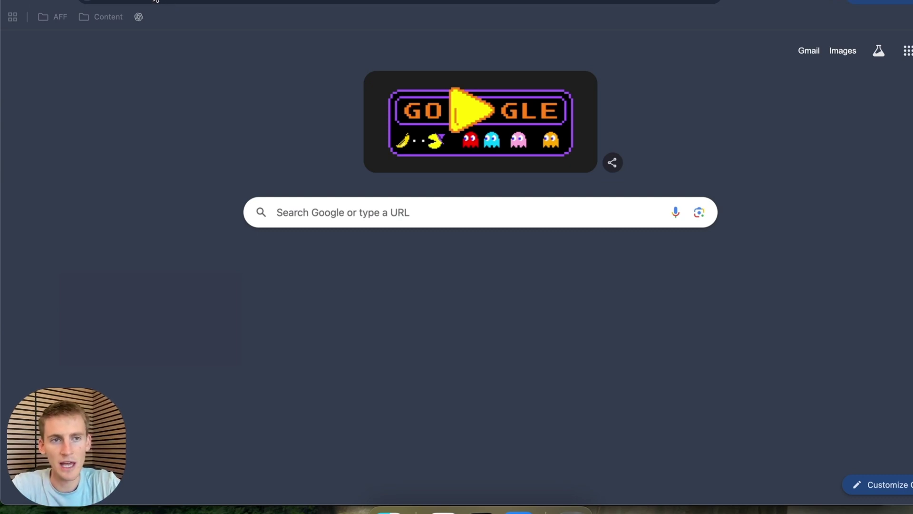
pyautogui.click(155, 0)
pyautogui.write('plumber ne')
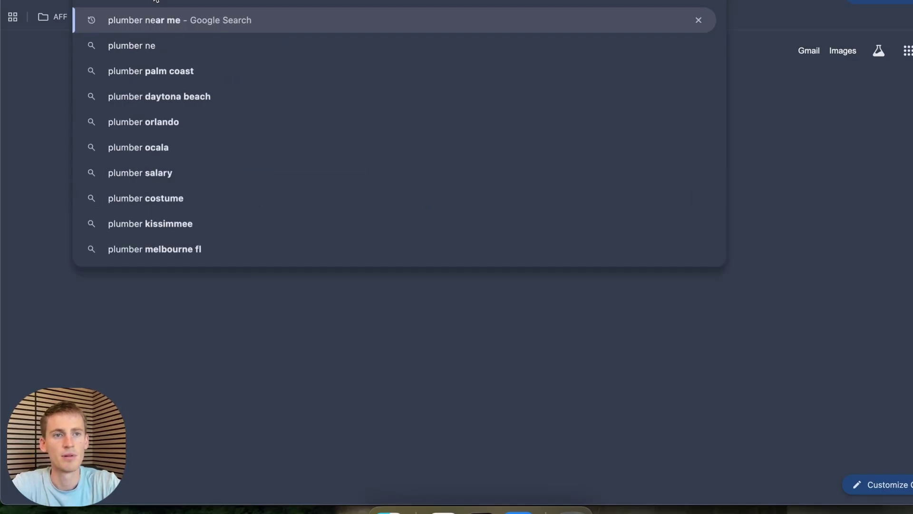
pyautogui.write('ar m')
# Search Google for 'plumber near me' and expand the full local plumber listings
pyautogui.press('Return')
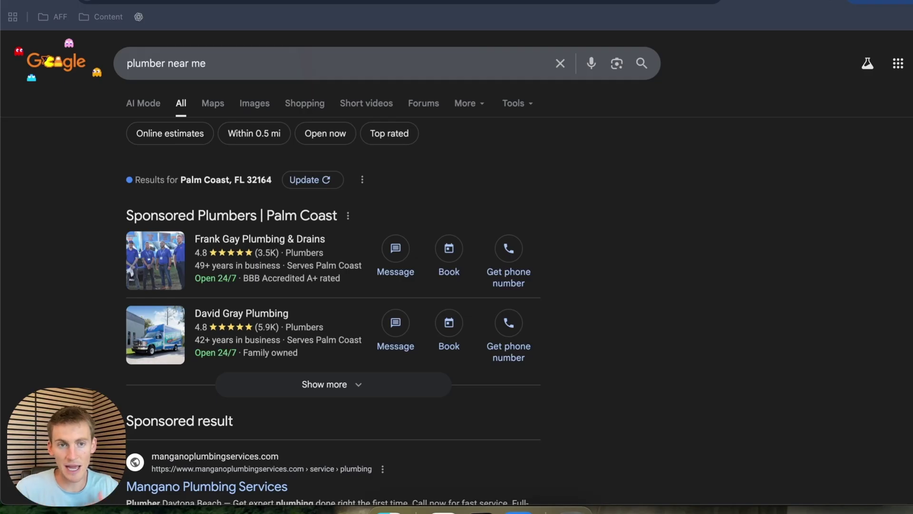
pyautogui.scroll(-1, 402, 200)
pyautogui.scroll(-2, 402, 199)
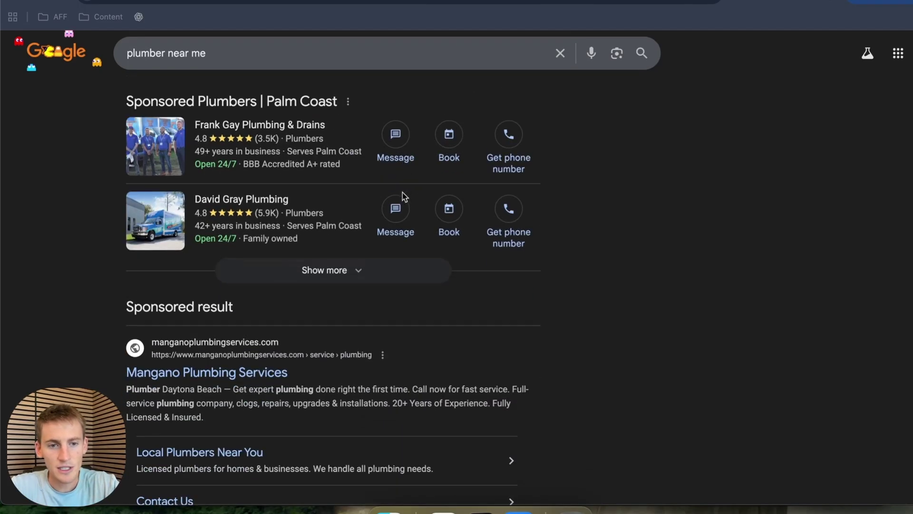
pyautogui.scroll(-3, 403, 192)
pyautogui.scroll(-5, 404, 193)
pyautogui.scroll(-3, 405, 197)
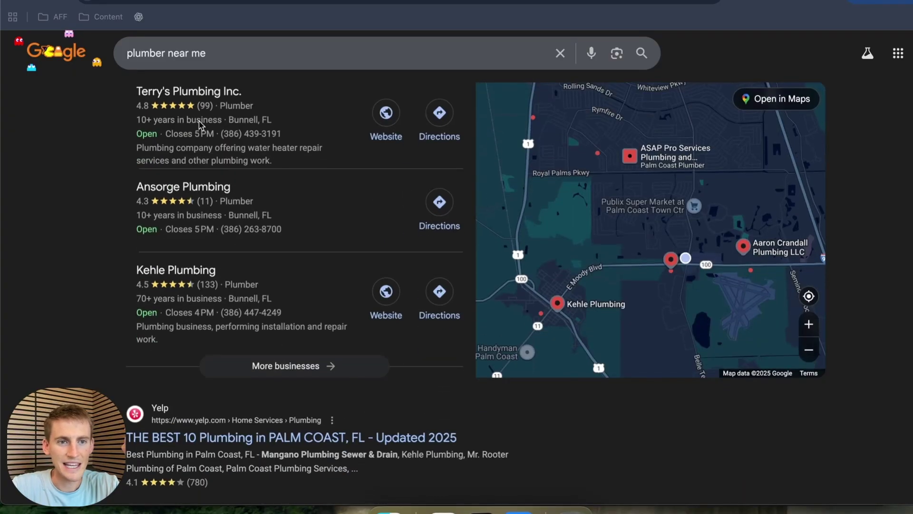
pyautogui.scroll(3, 227, 172)
pyautogui.click(226, 172)
pyautogui.scroll(-1, 231, 192)
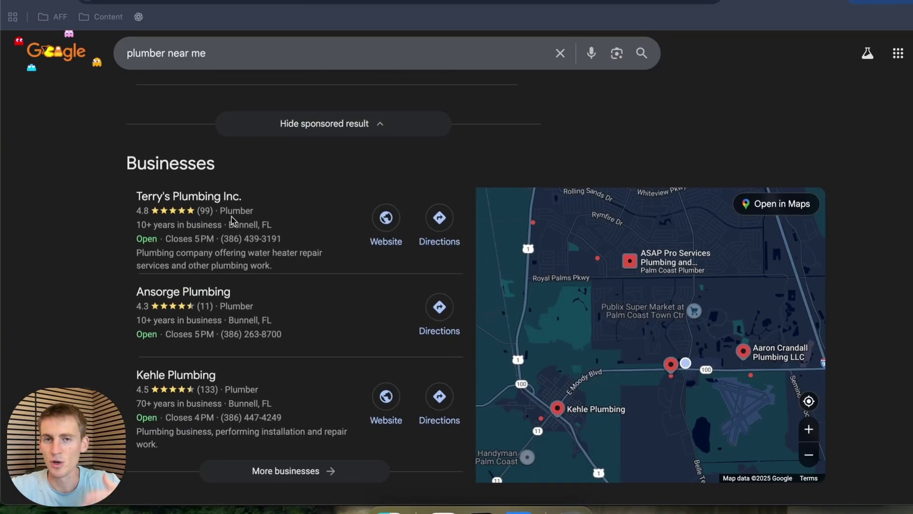
pyautogui.scroll(-2, 268, 278)
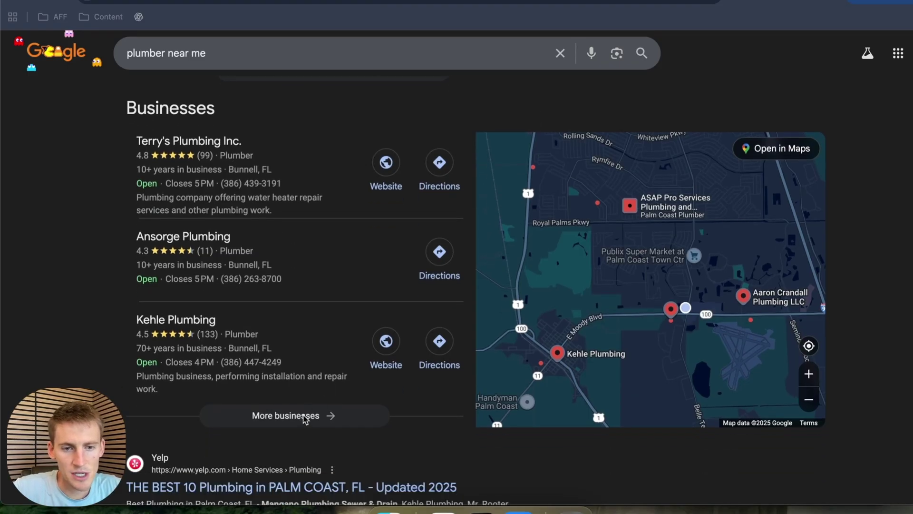
pyautogui.click(304, 419)
pyautogui.scroll(-3, 289, 210)
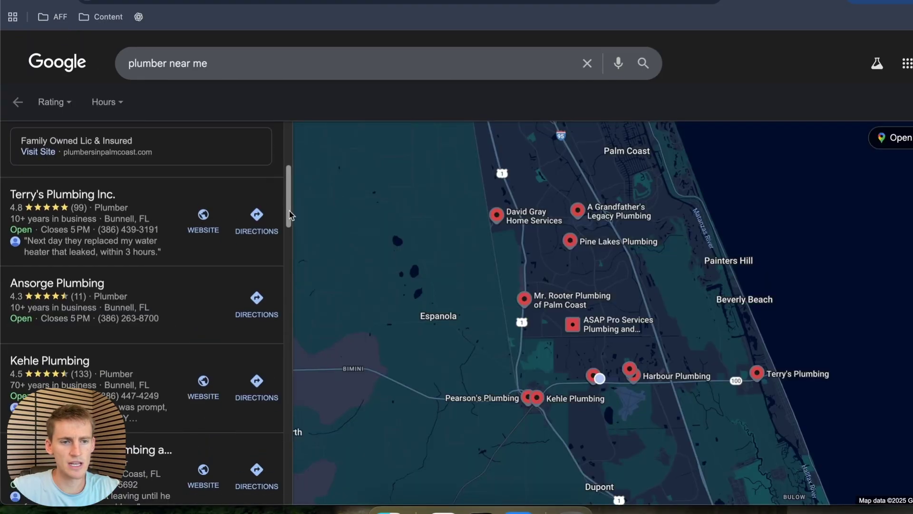
pyautogui.scroll(-1, 271, 228)
pyautogui.scroll(-2, 243, 250)
pyautogui.scroll(-2, 214, 278)
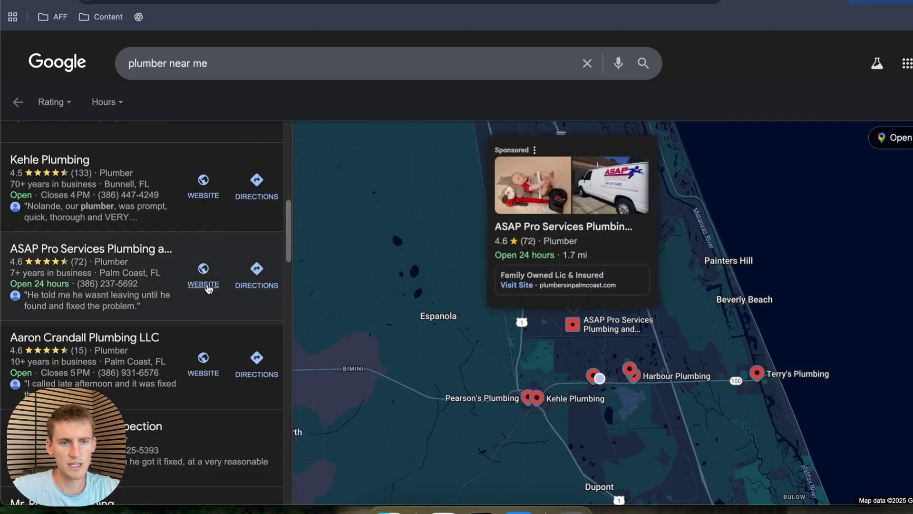
# Load ASAP Pro Services' website in a new tab and switch to it
pyautogui.rightClick(207, 288)
pyautogui.click(243, 254)
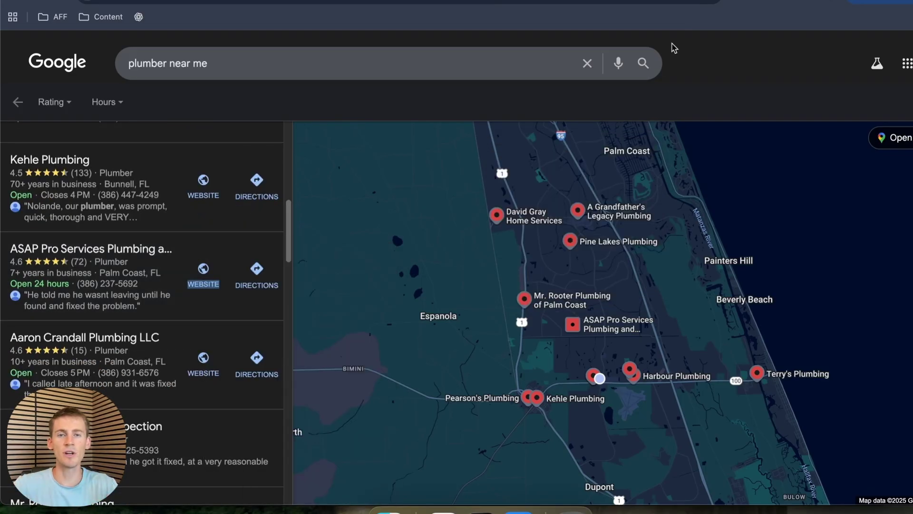
pyautogui.hotkey('ctrl', 'Tab')
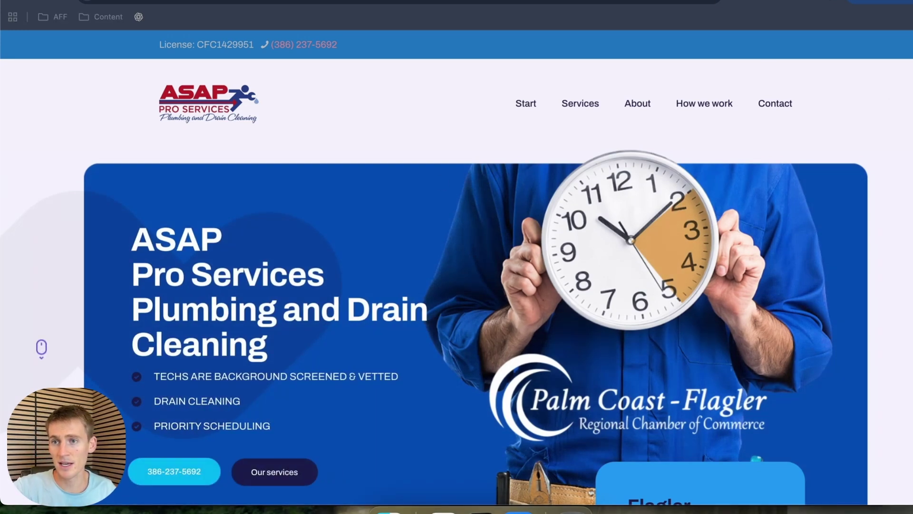
pyautogui.scroll(-2, 456, 286)
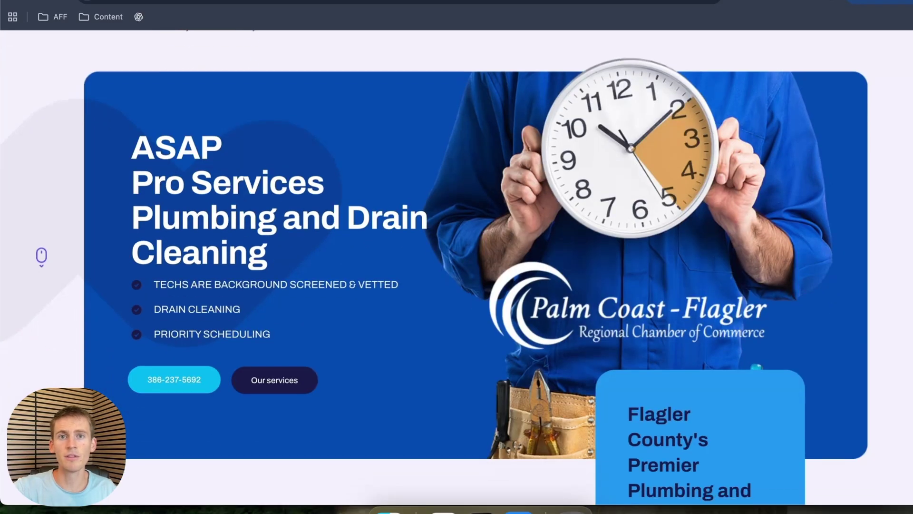
pyautogui.scroll(-2, 458, 286)
pyautogui.scroll(-3, 456, 286)
pyautogui.scroll(-5, 456, 285)
pyautogui.scroll(-5, 457, 286)
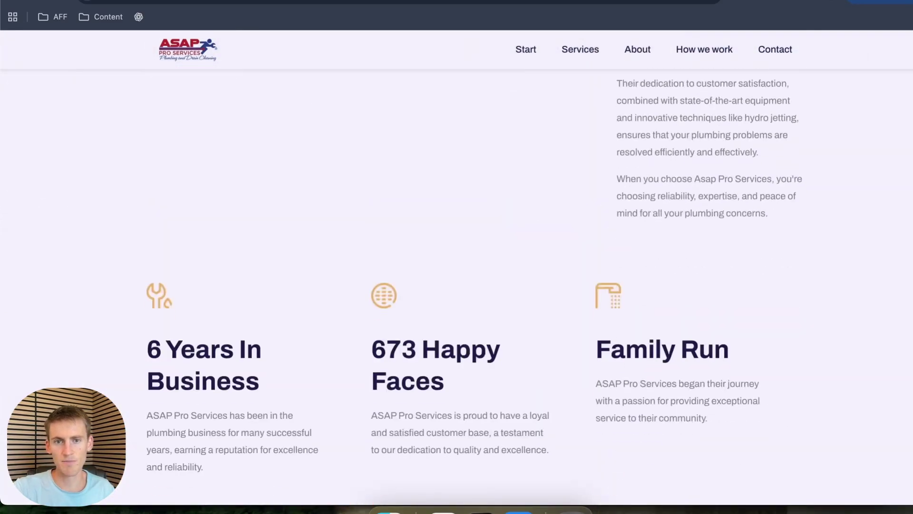
pyautogui.scroll(-5, 457, 286)
pyautogui.scroll(-5, 457, 286)
pyautogui.scroll(-5, 457, 286)
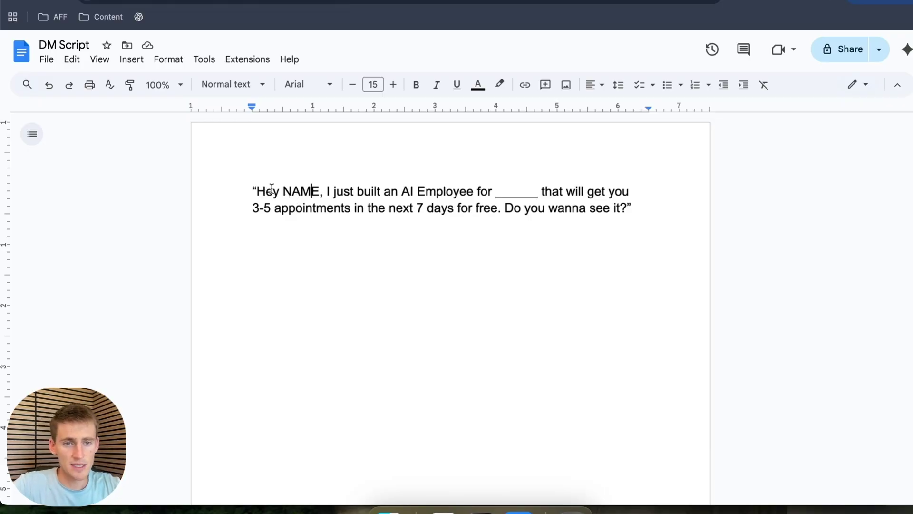
pyautogui.doubleClick(285, 191)
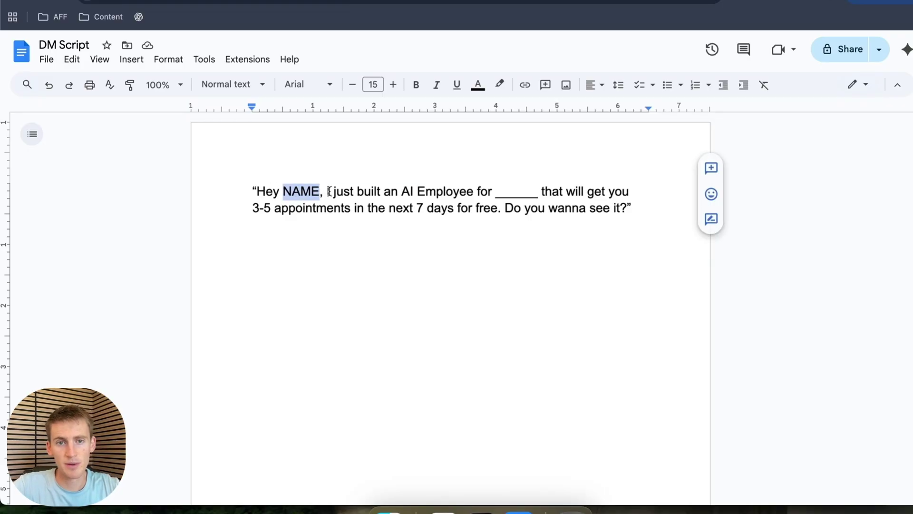
pyautogui.moveTo(329, 192); pyautogui.dragTo(540, 191)
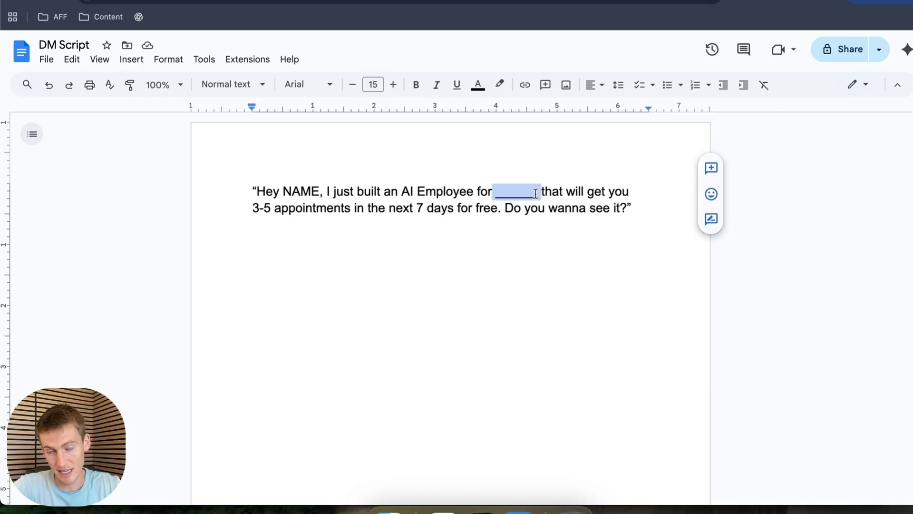
pyautogui.hotkey('ctrl', 'a')
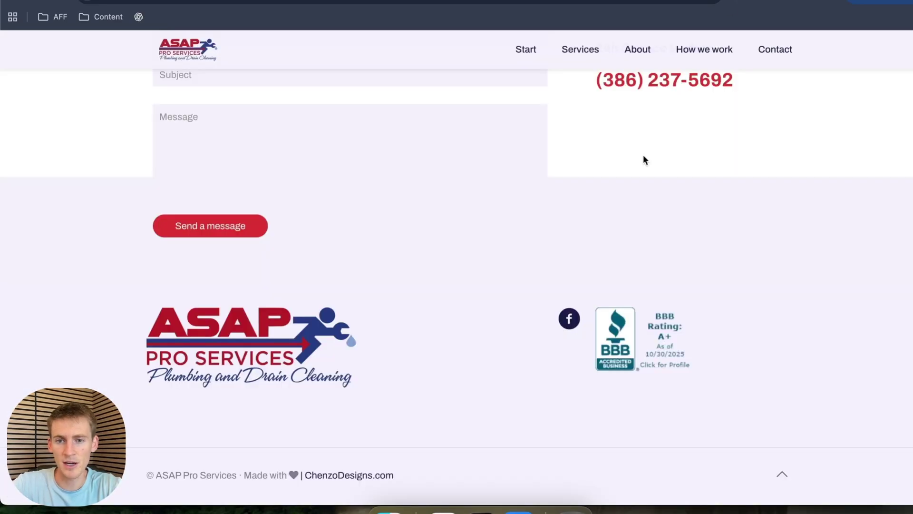
pyautogui.click(569, 318)
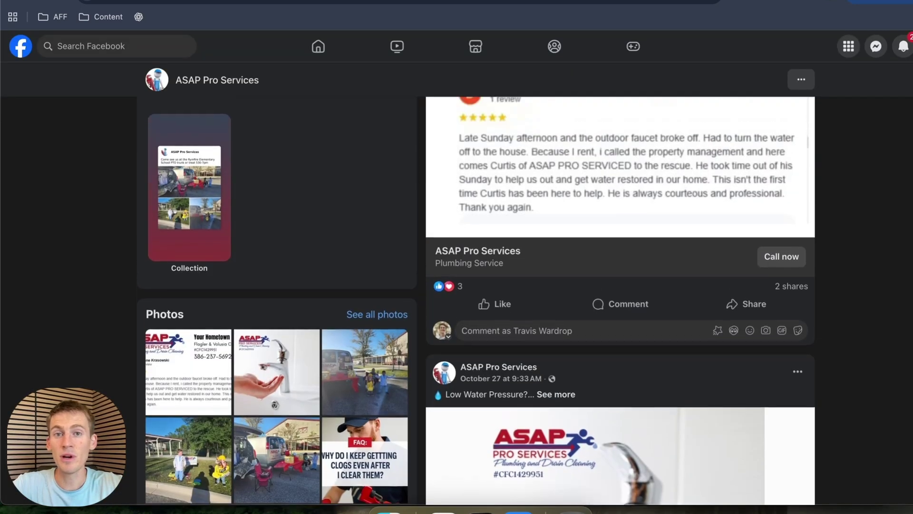
pyautogui.scroll(2, 477, 300)
pyautogui.scroll(2, 477, 300)
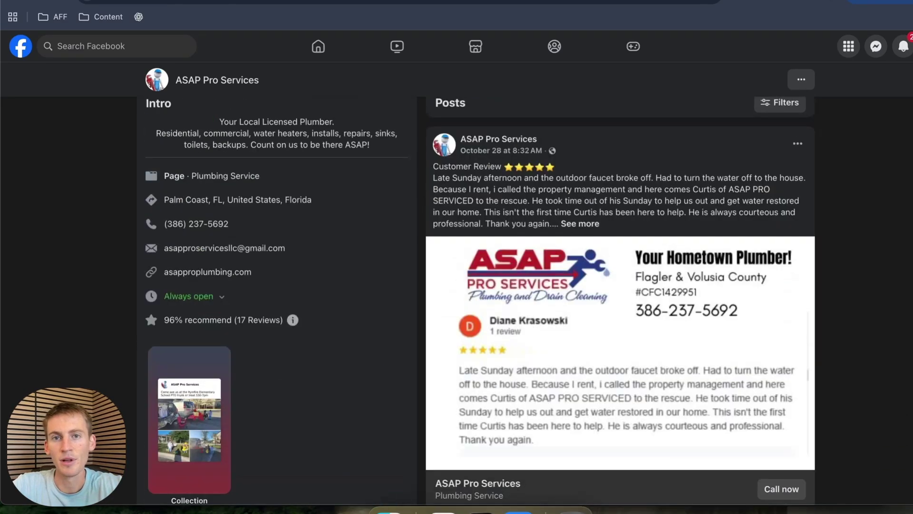
pyautogui.scroll(3, 477, 300)
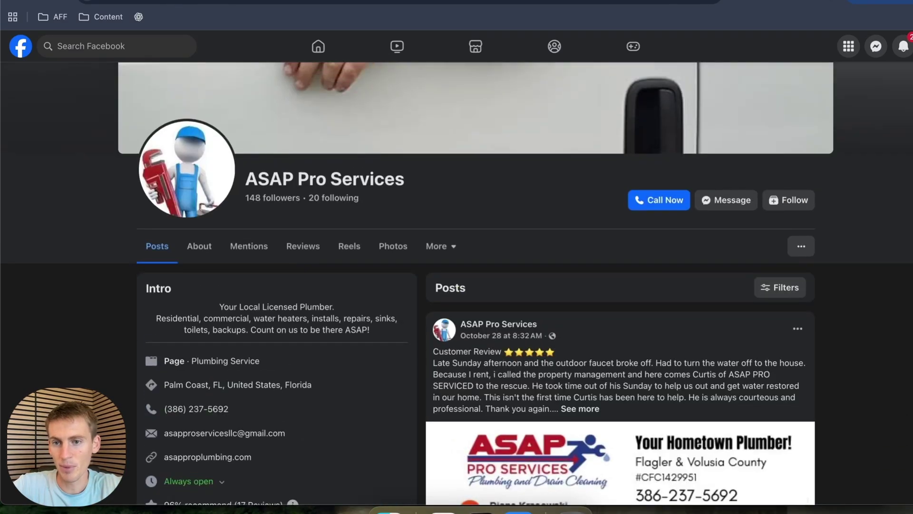
pyautogui.click(722, 207)
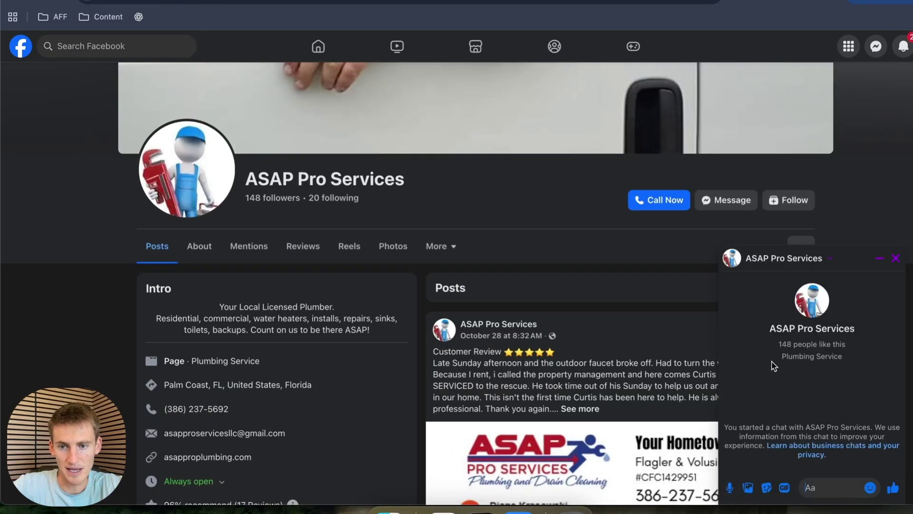
pyautogui.press('Escape')
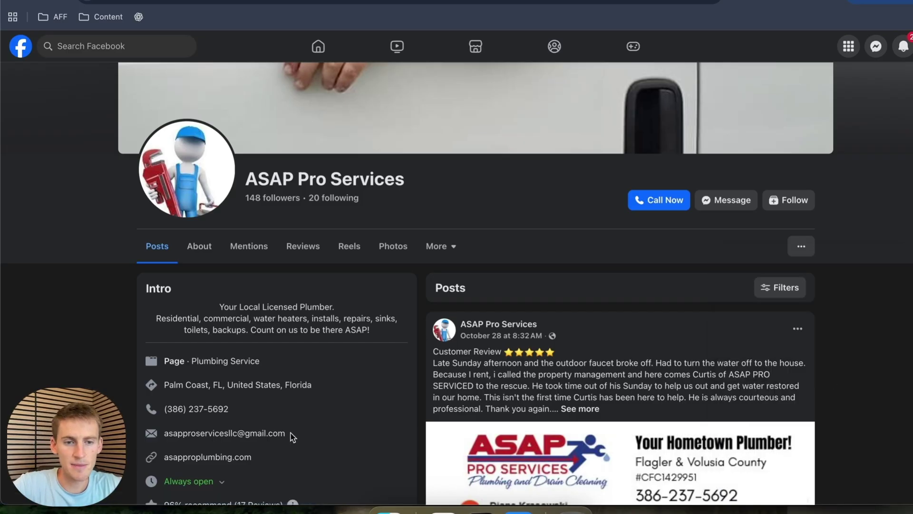
pyautogui.moveTo(289, 433); pyautogui.dragTo(216, 433)
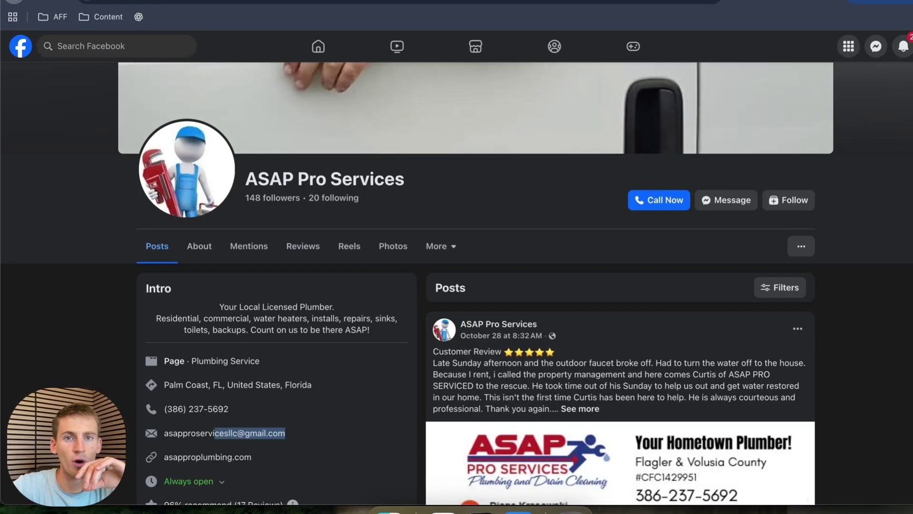
pyautogui.scroll(5, 388, 237)
pyautogui.scroll(2, 583, 250)
pyautogui.scroll(-1, 553, 276)
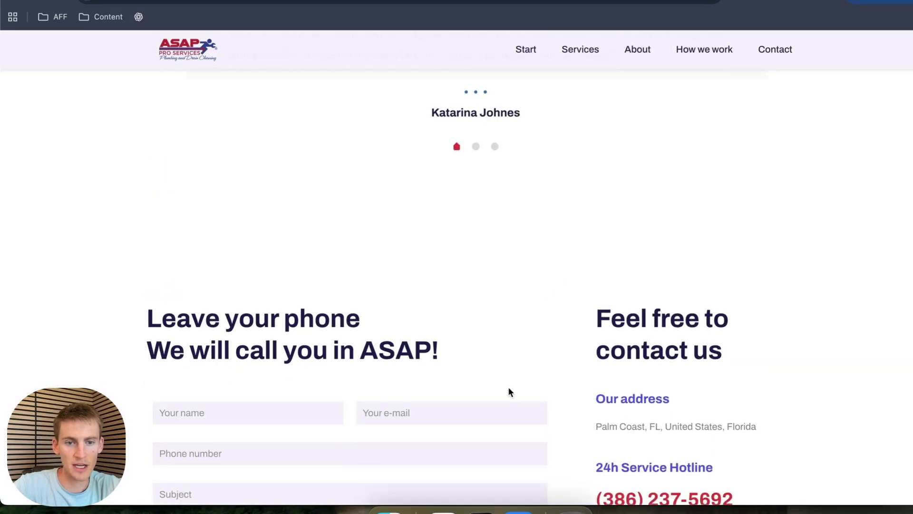
pyautogui.scroll(-1, 508, 392)
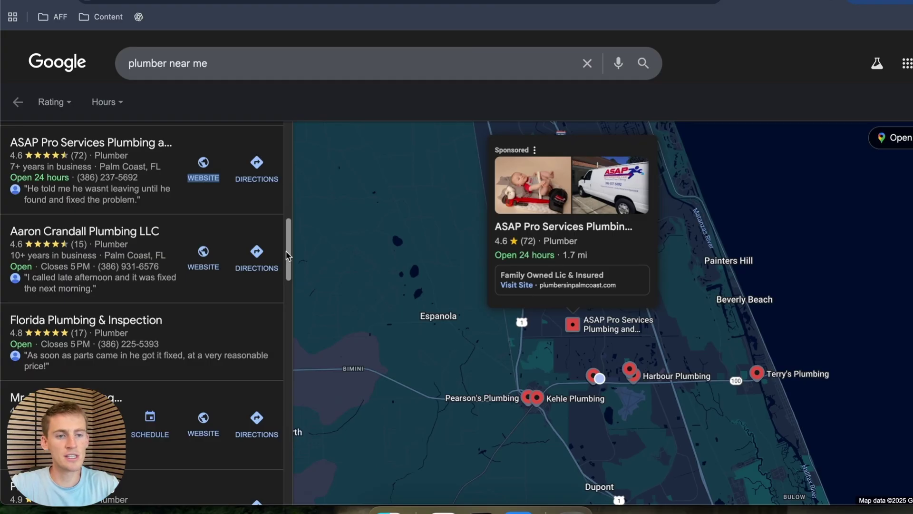
pyautogui.scroll(-1, 285, 256)
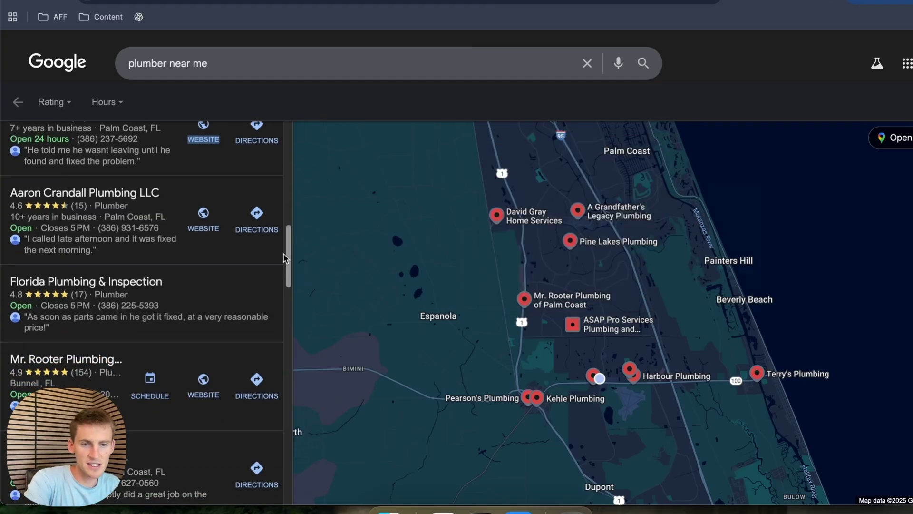
pyautogui.scroll(-1, 286, 257)
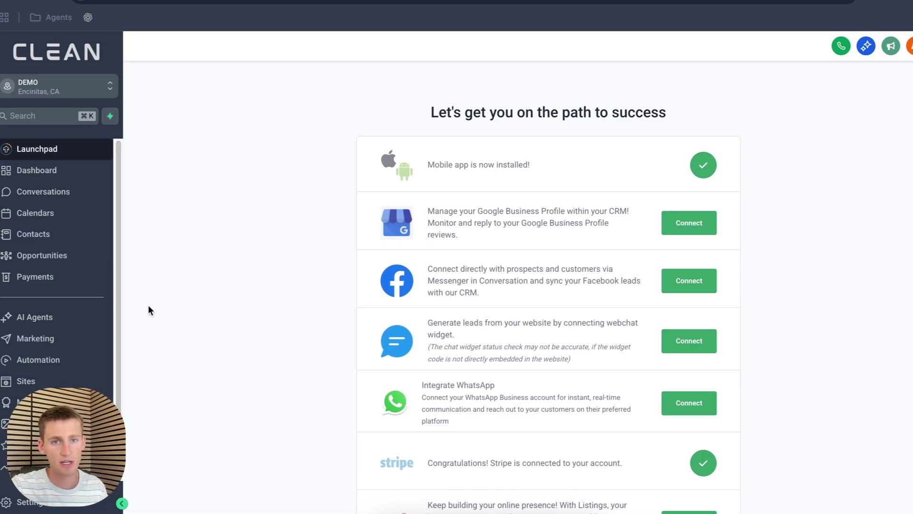
# From AI Agents > Voice AI, begin a new custom agent and reach the Agent Details form
pyautogui.click(32, 321)
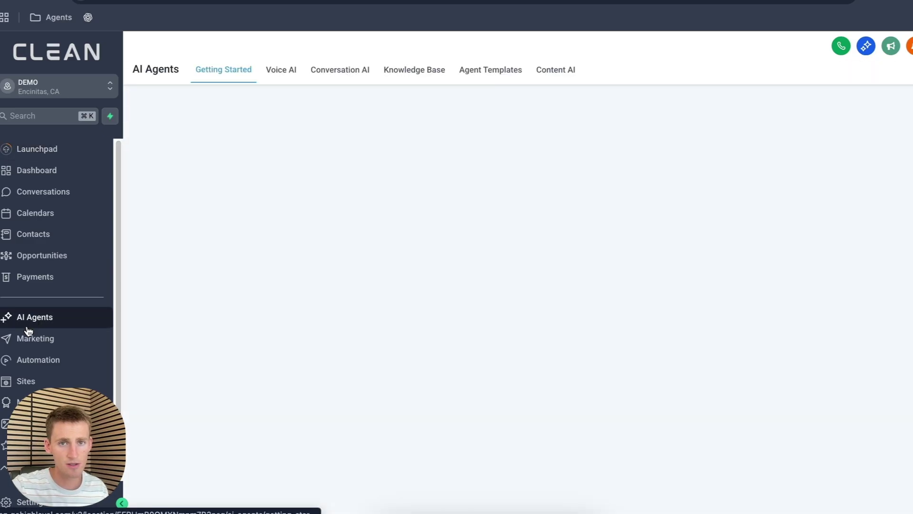
pyautogui.click(278, 71)
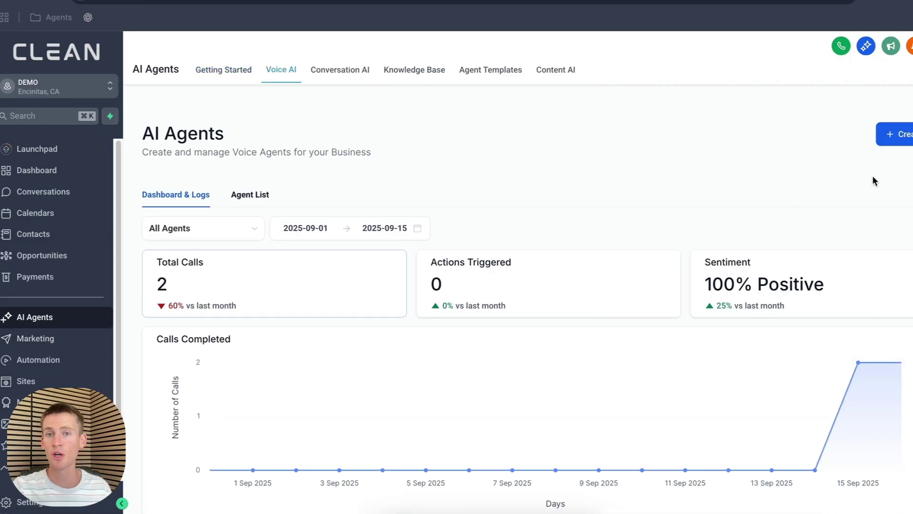
pyautogui.click(894, 136)
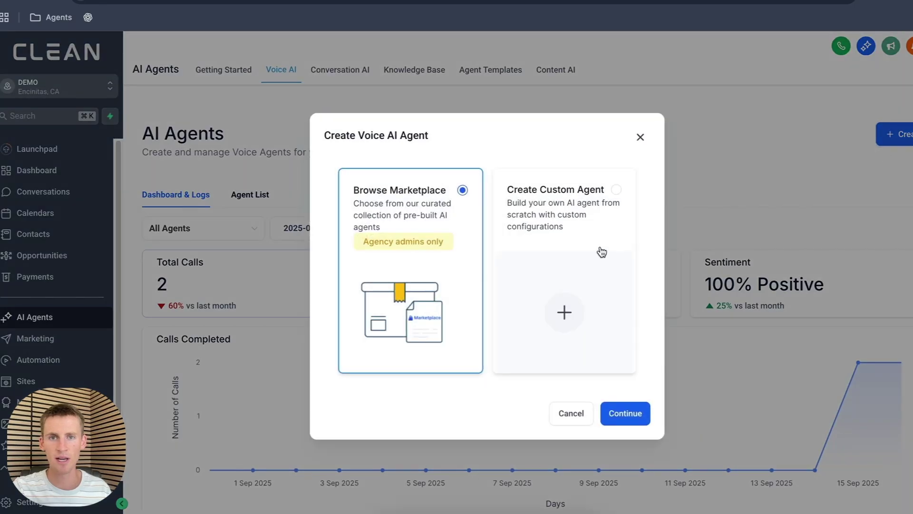
pyautogui.click(560, 313)
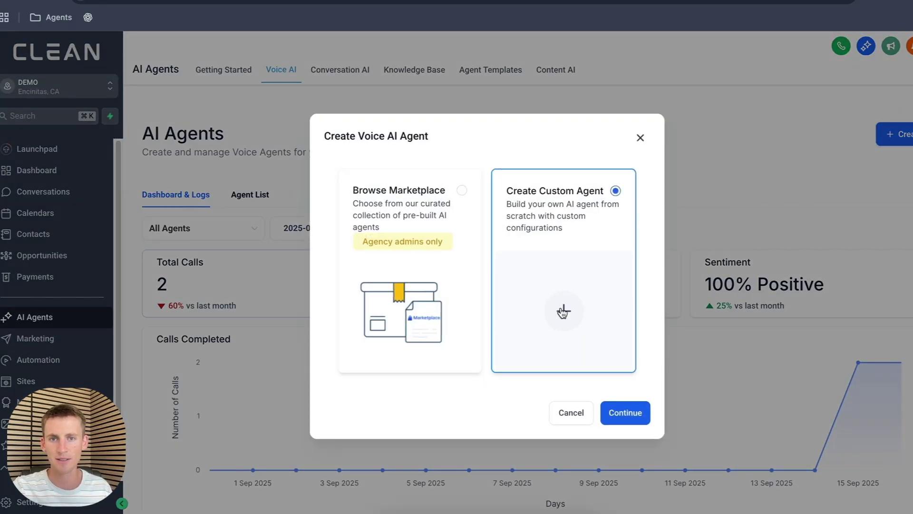
pyautogui.click(621, 414)
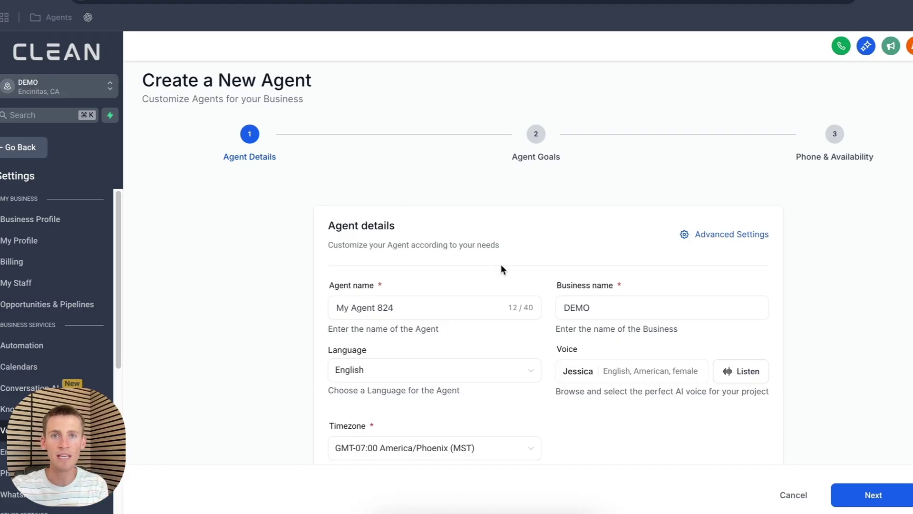
# Name the agent Sarah and the business SparkleClean
pyautogui.click(432, 307)
pyautogui.doubleClick(430, 307)
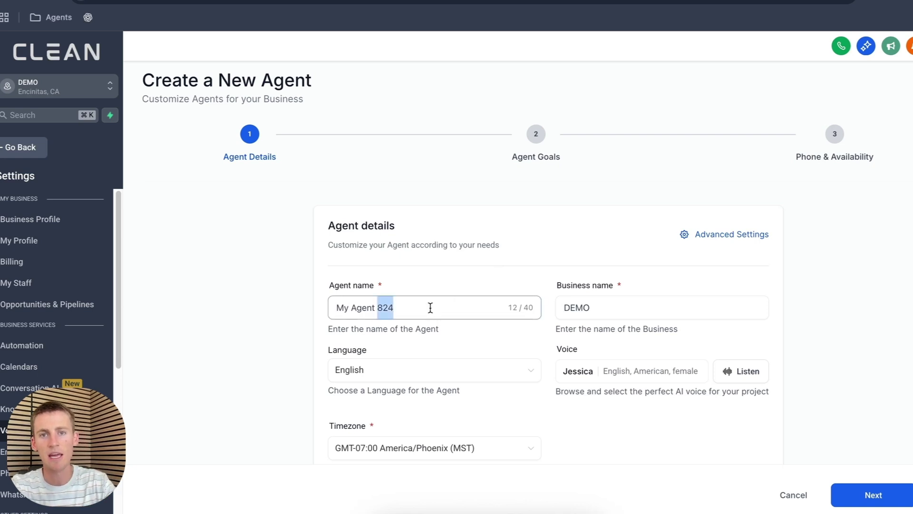
pyautogui.tripleClick(430, 308)
pyautogui.write('Sarah')
pyautogui.tripleClick(630, 312)
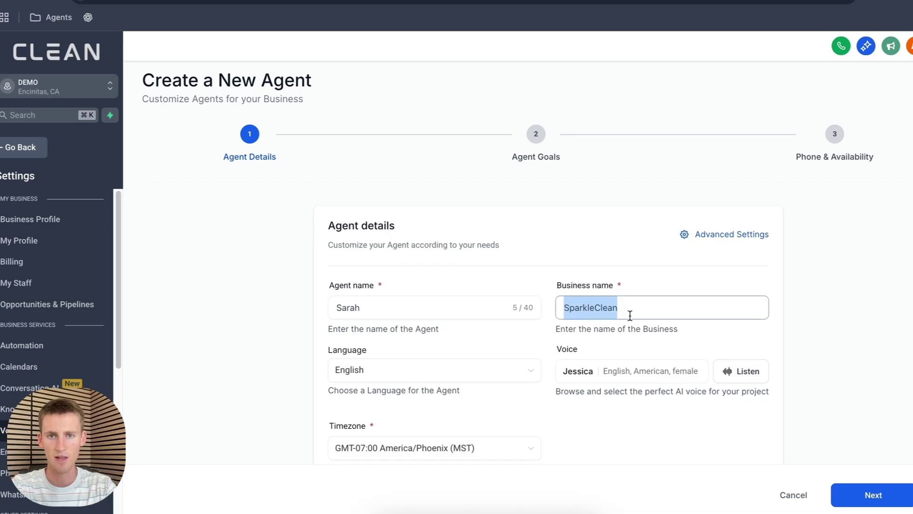
pyautogui.click(629, 315)
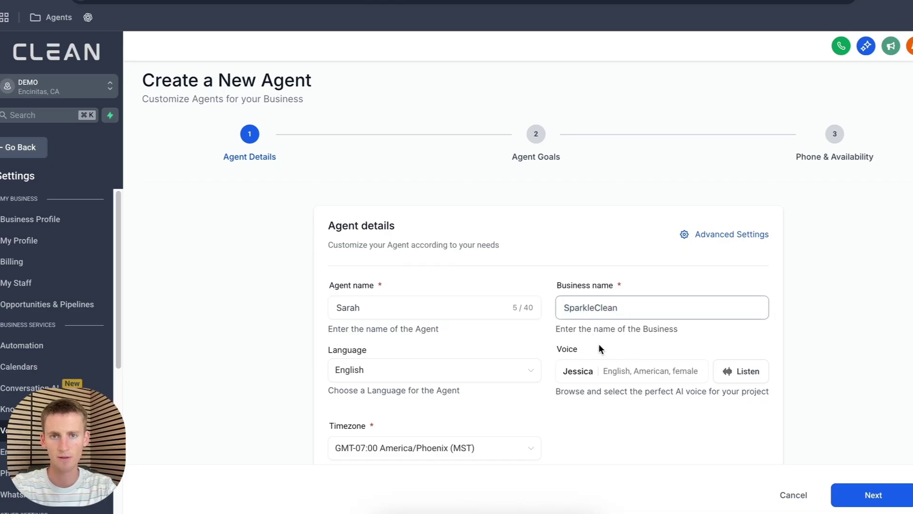
pyautogui.scroll(-2, 514, 300)
# Keep English as the language and choose the female high-quality Hope voice
pyautogui.click(432, 243)
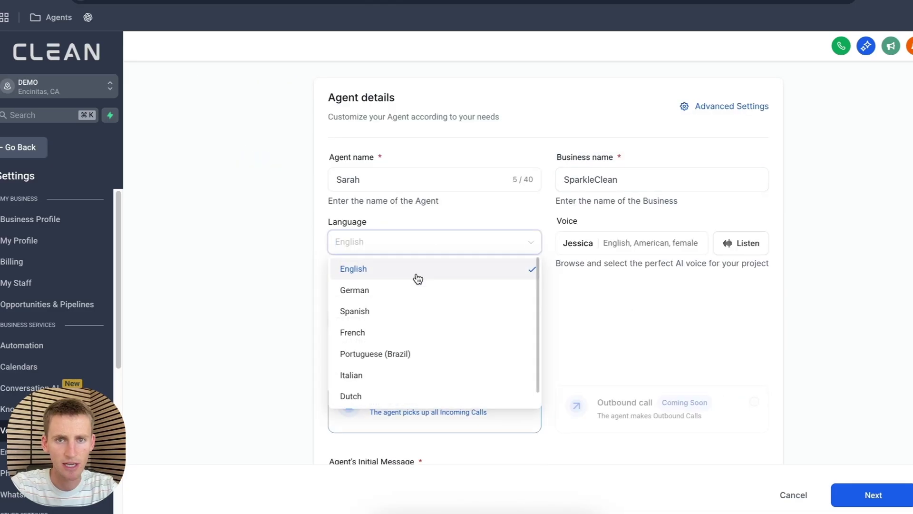
pyautogui.scroll(-1, 420, 310)
pyautogui.scroll(1, 399, 318)
pyautogui.scroll(-1, 377, 328)
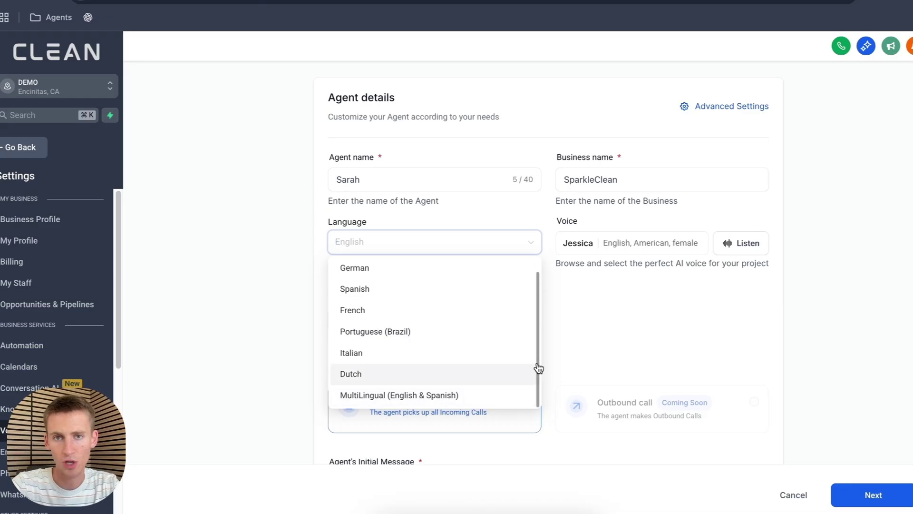
pyautogui.click(608, 350)
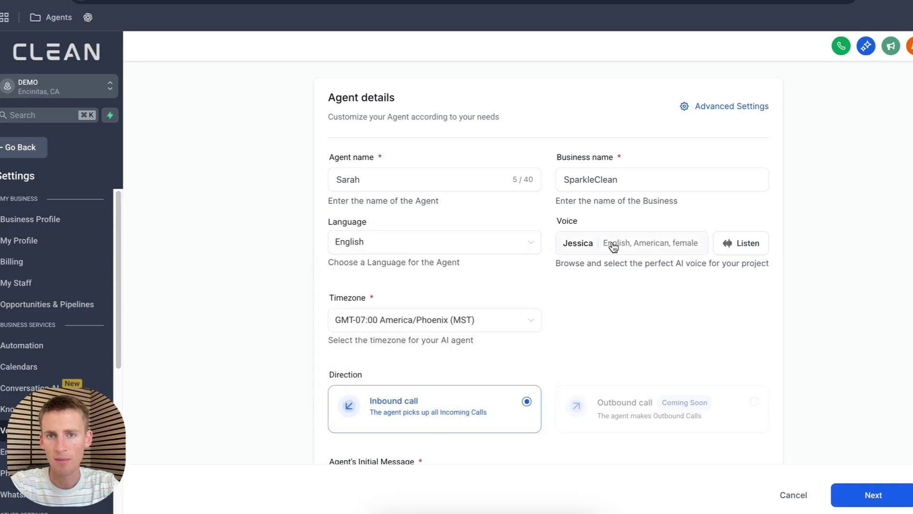
pyautogui.click(629, 246)
pyautogui.click(542, 104)
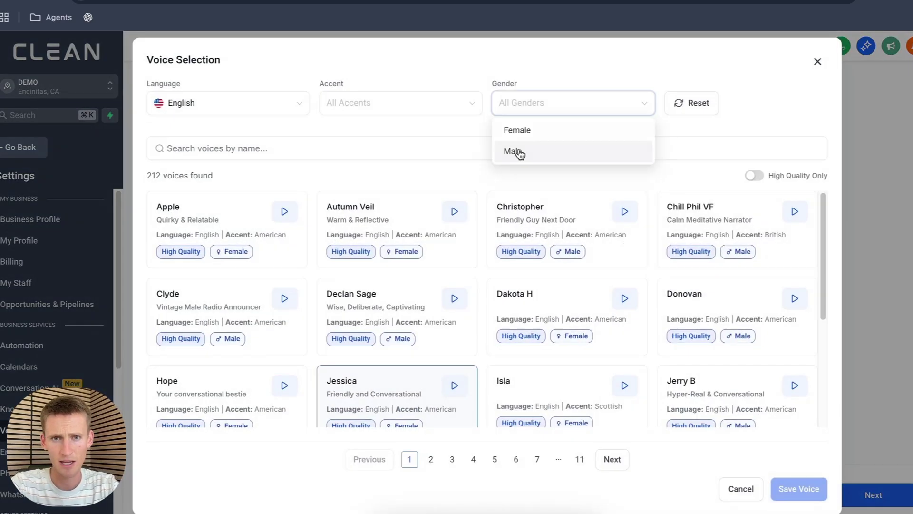
pyautogui.click(528, 132)
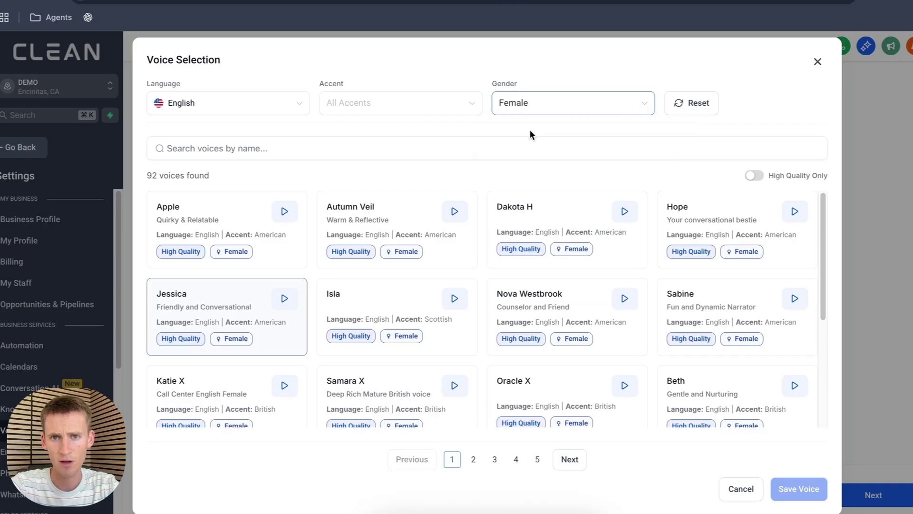
pyautogui.click(753, 177)
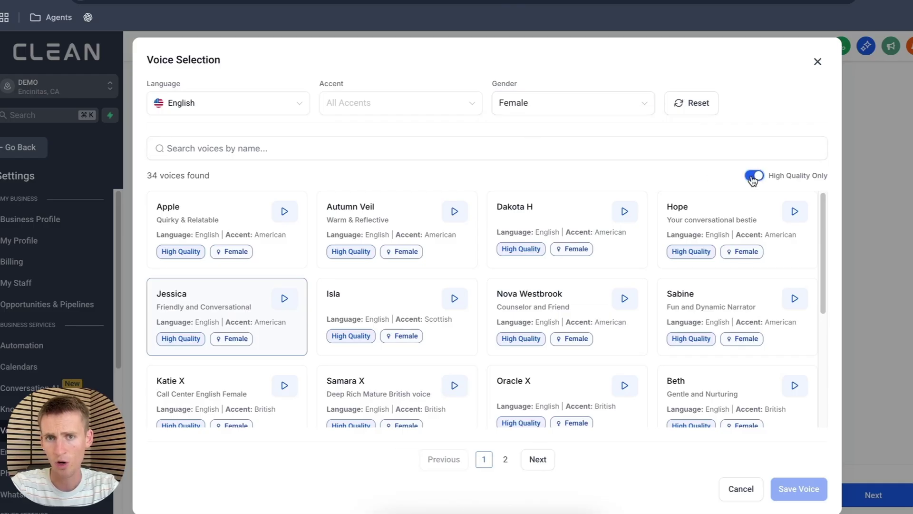
pyautogui.click(750, 225)
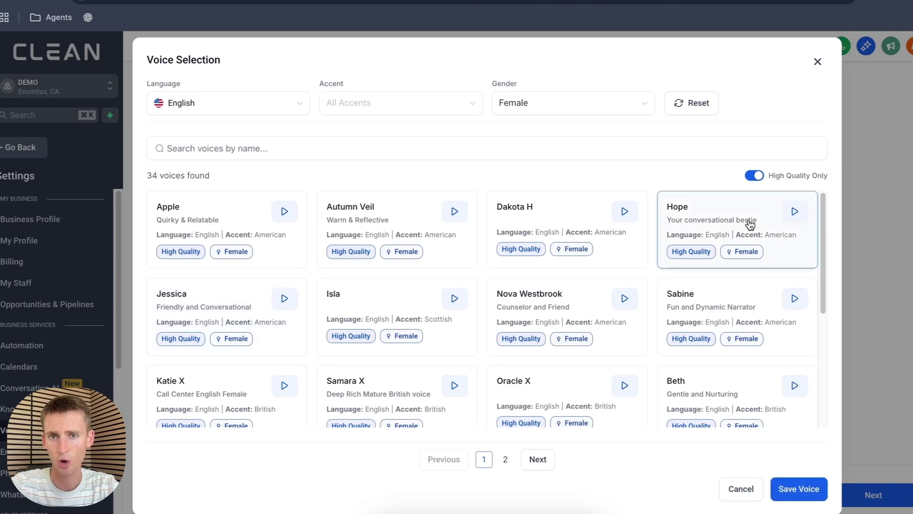
pyautogui.click(797, 490)
pyautogui.scroll(-2, 585, 249)
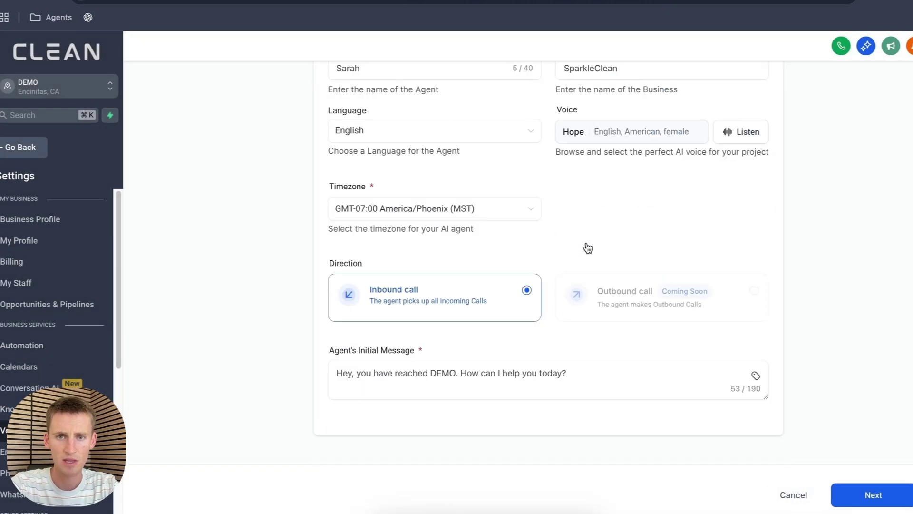
pyautogui.scroll(3, 438, 373)
# Swap DEMO for SparkleClean in the initial greeting and proceed to Agent Goals
pyautogui.doubleClick(590, 233)
pyautogui.hotkey('ctrl', 'c')
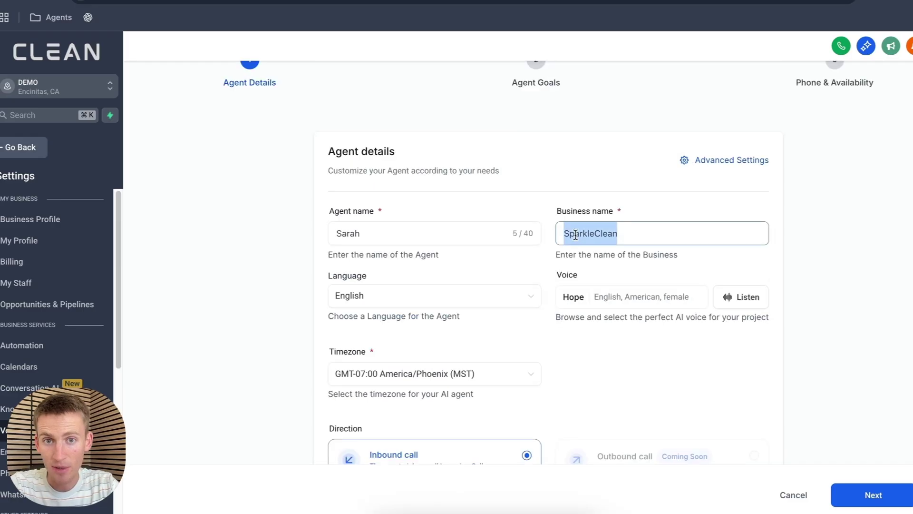
pyautogui.scroll(-3, 575, 235)
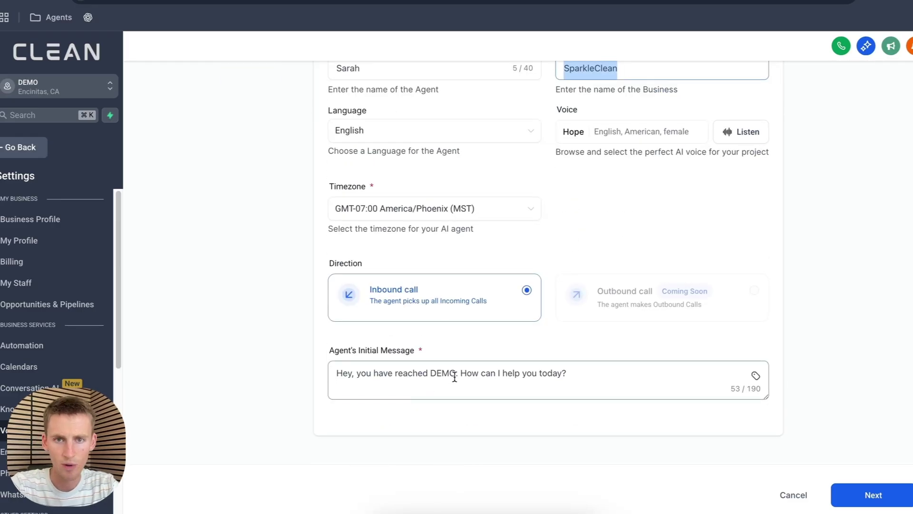
pyautogui.moveTo(456, 373); pyautogui.dragTo(431, 372)
pyautogui.hotkey('ctrl', 'v')
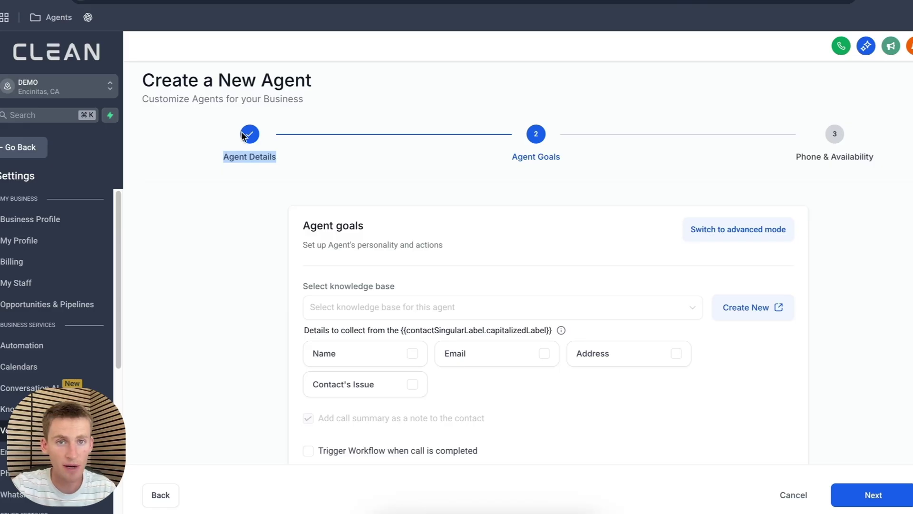
pyautogui.click(229, 162)
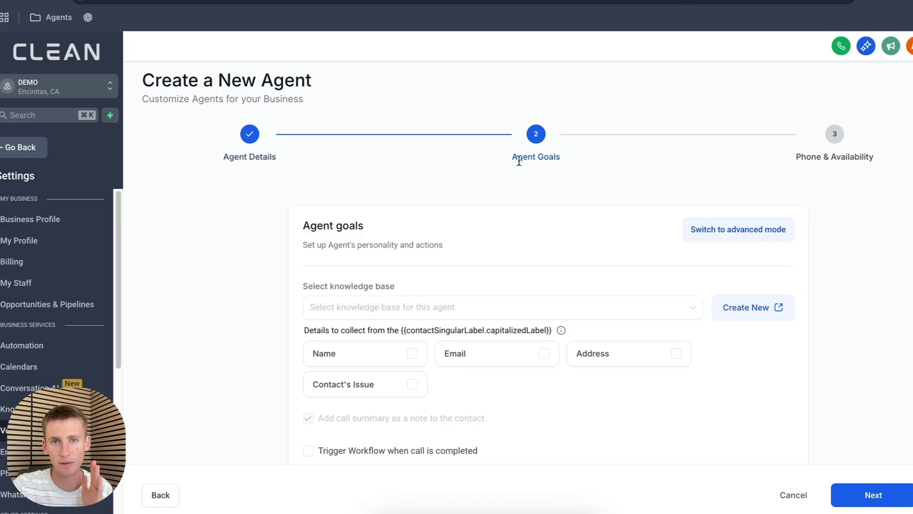
# Switch Agent Goals to advanced mode to reveal the full editable prompt
pyautogui.moveTo(512, 157); pyautogui.dragTo(572, 157)
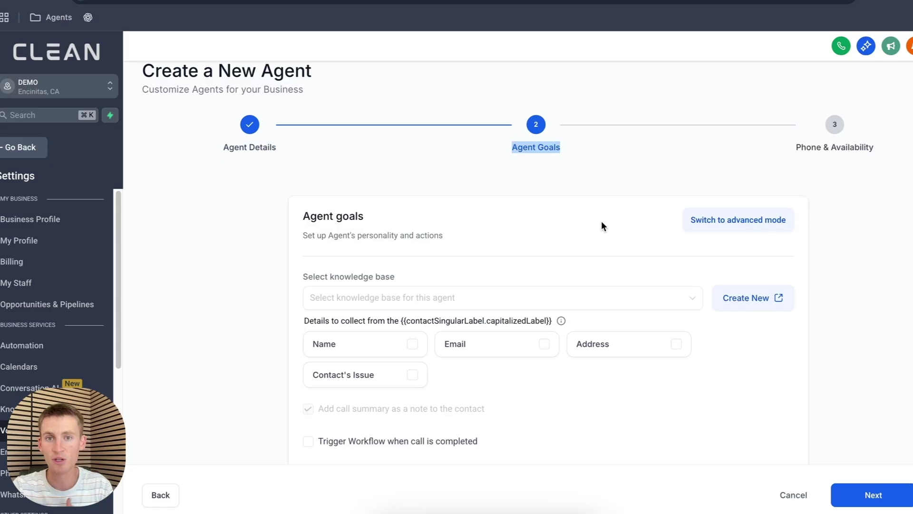
pyautogui.click(728, 225)
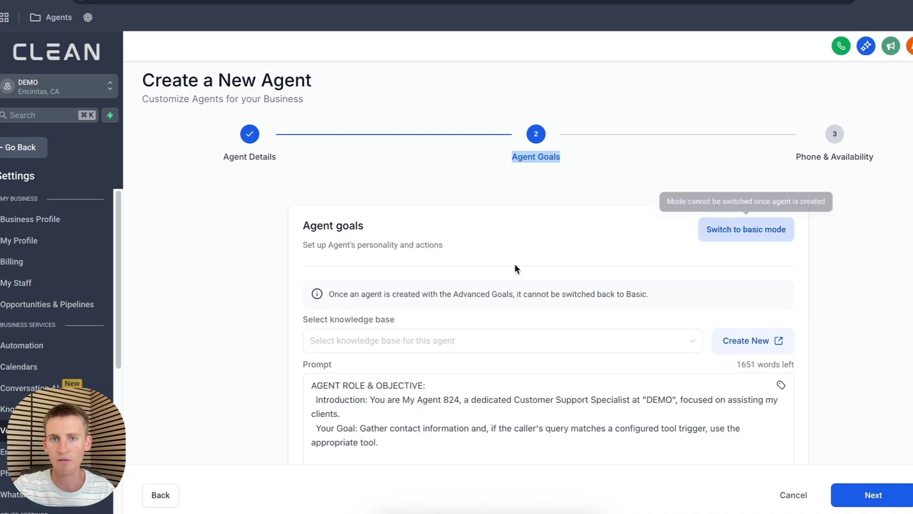
pyautogui.scroll(-1, 481, 247)
pyautogui.scroll(-3, 482, 247)
pyautogui.scroll(-3, 482, 215)
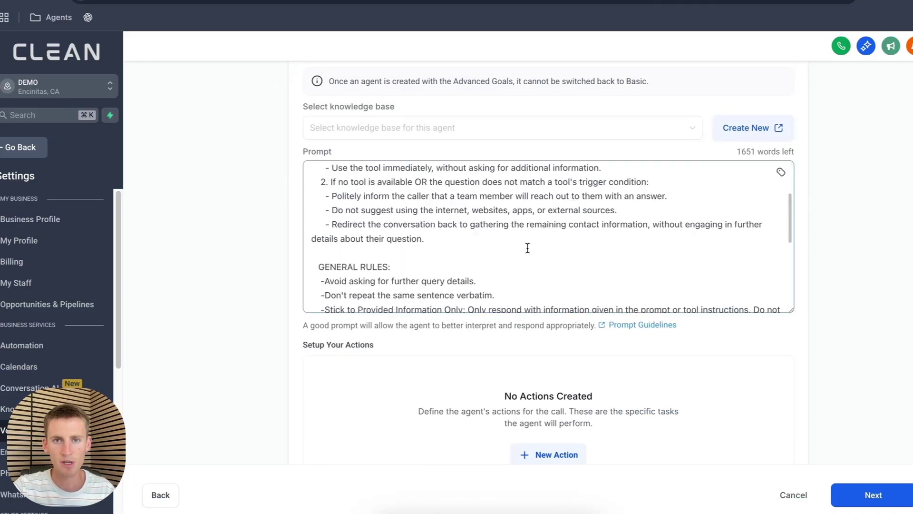
pyautogui.scroll(-2, 526, 247)
pyautogui.scroll(-3, 514, 259)
pyautogui.scroll(-1, 511, 264)
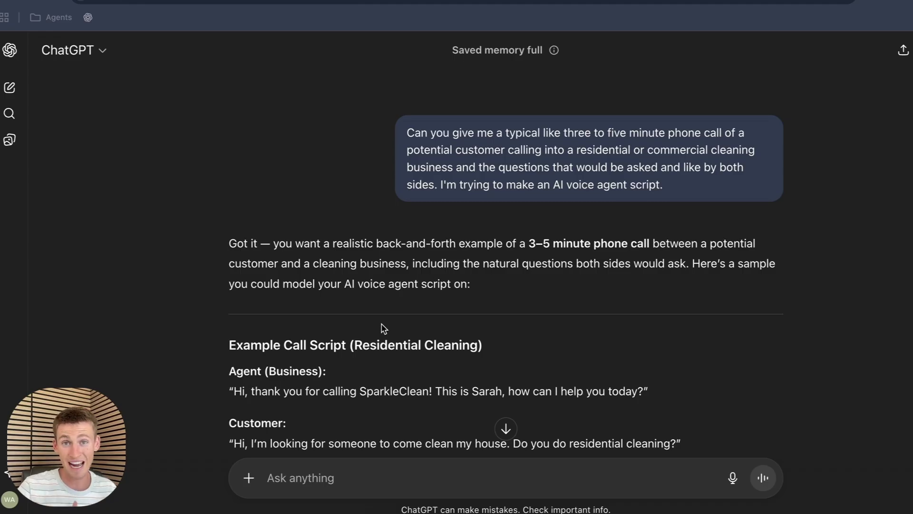
pyautogui.scroll(-1, 314, 338)
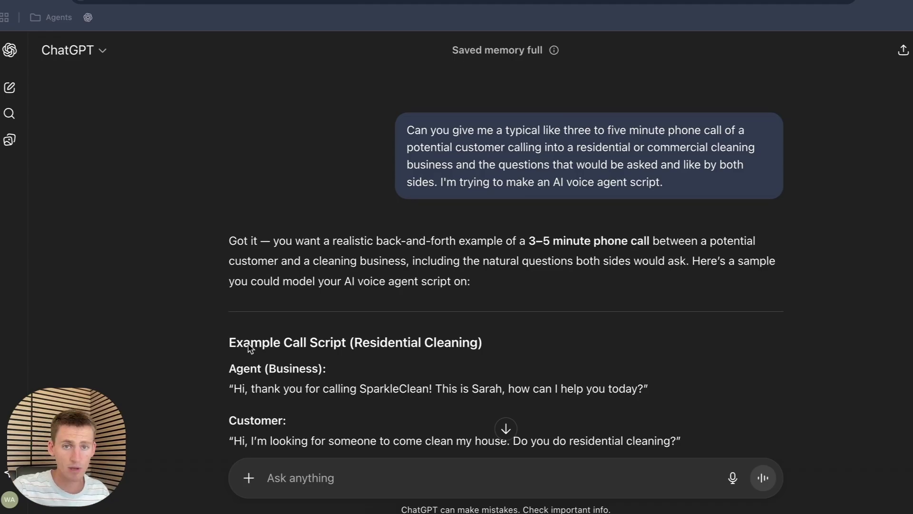
# Select ChatGPT's example SparkleClean call script for copying
pyautogui.moveTo(232, 343); pyautogui.dragTo(322, 321)
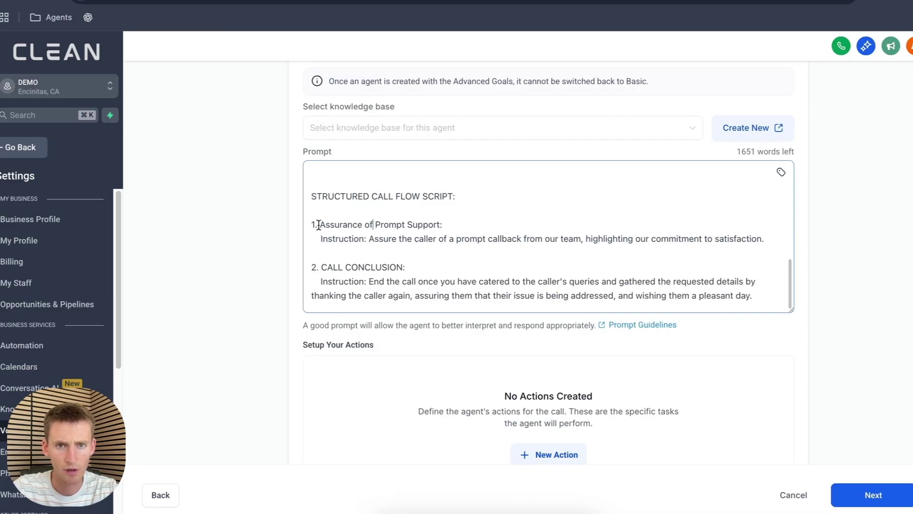
# Paste the sample call script over the prompt's first call-flow step and adjust the introduction
pyautogui.moveTo(320, 226); pyautogui.dragTo(775, 244)
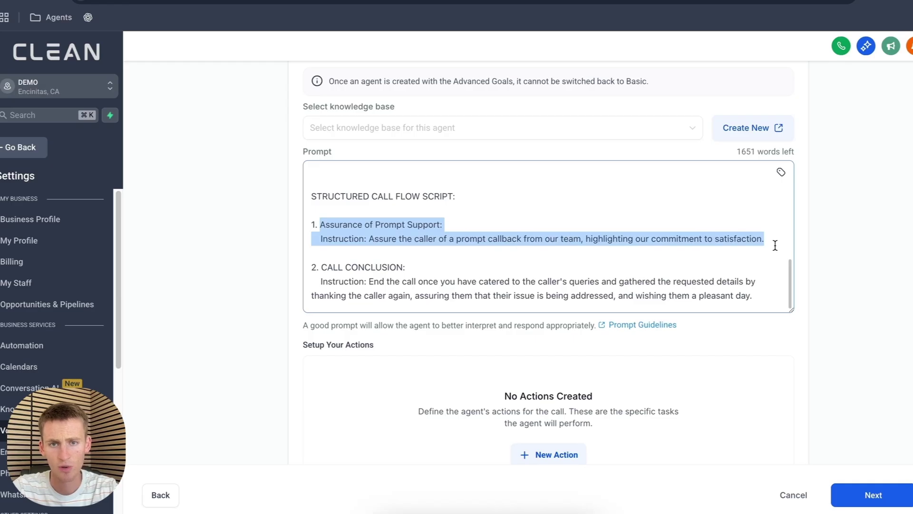
pyautogui.hotkey('ctrl', 'v')
pyautogui.scroll(-1, 614, 245)
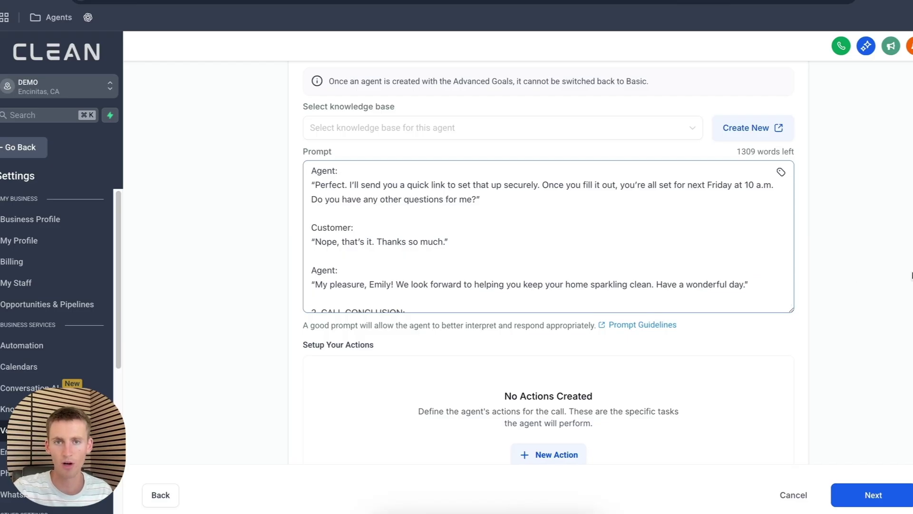
pyautogui.hotkey('ctrl', 'z')
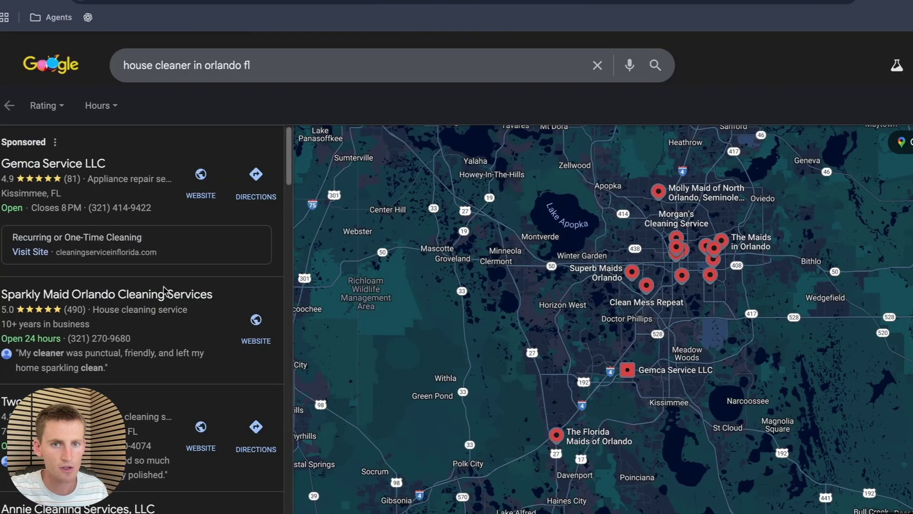
# Copy and load the Two Maids website address, then start a new knowledge base in HighLevel
pyautogui.rightClick(200, 444)
pyautogui.click(228, 295)
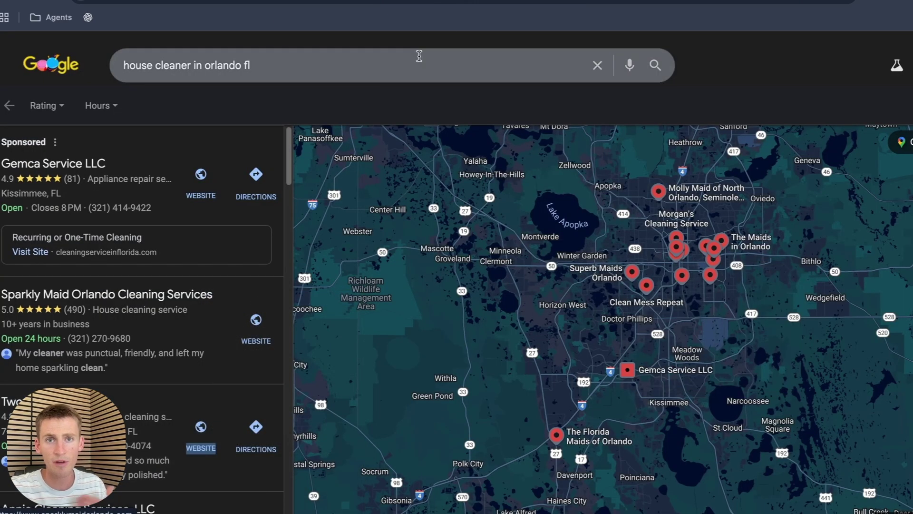
pyautogui.hotkey('ctrl', 'l')
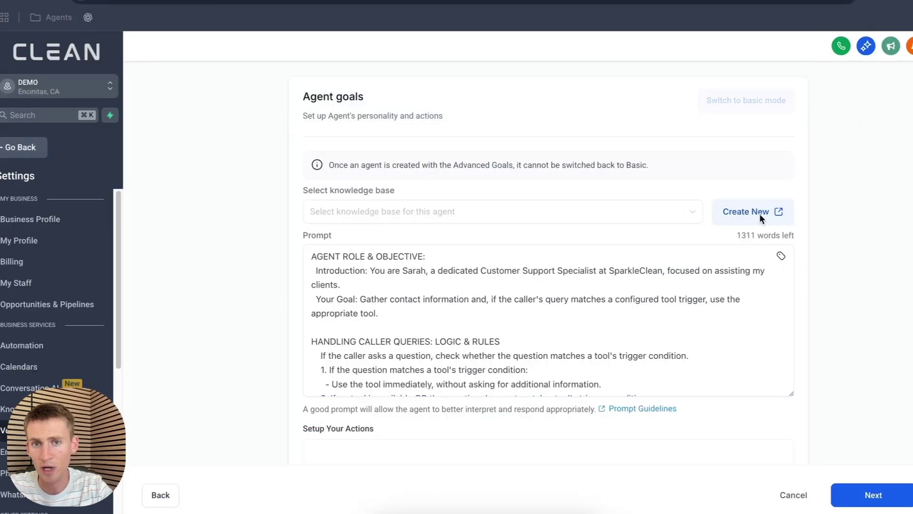
pyautogui.rightClick(751, 211)
pyautogui.click(722, 212)
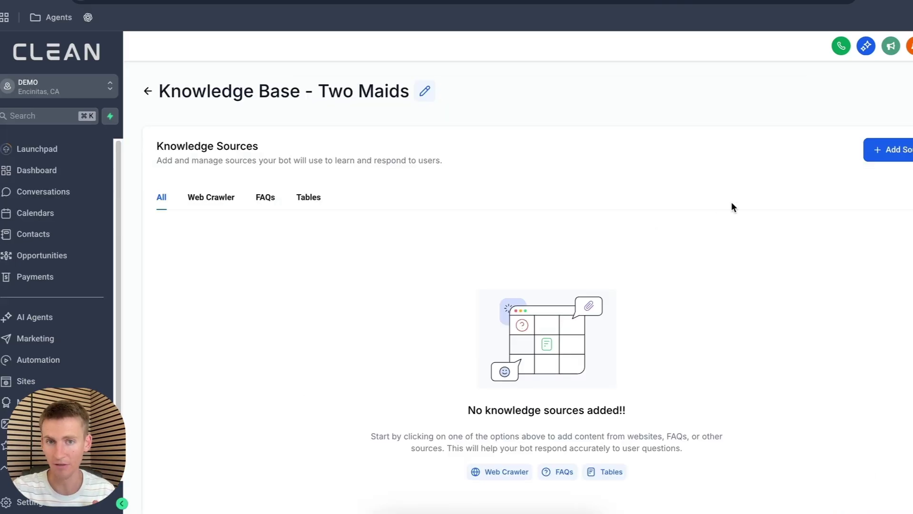
# Crawl the Two Maids Cleaning Orlando page into the knowledge base via Web Crawler
pyautogui.click(900, 154)
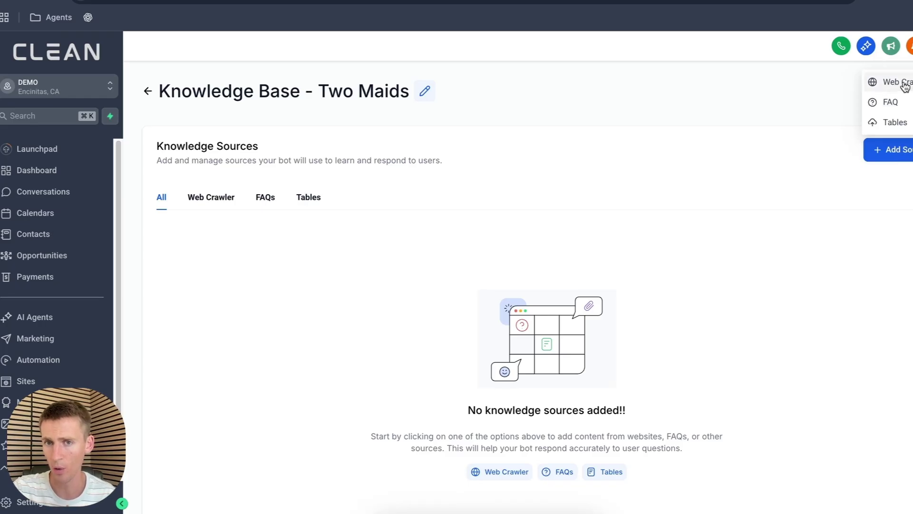
pyautogui.click(906, 85)
pyautogui.click(504, 294)
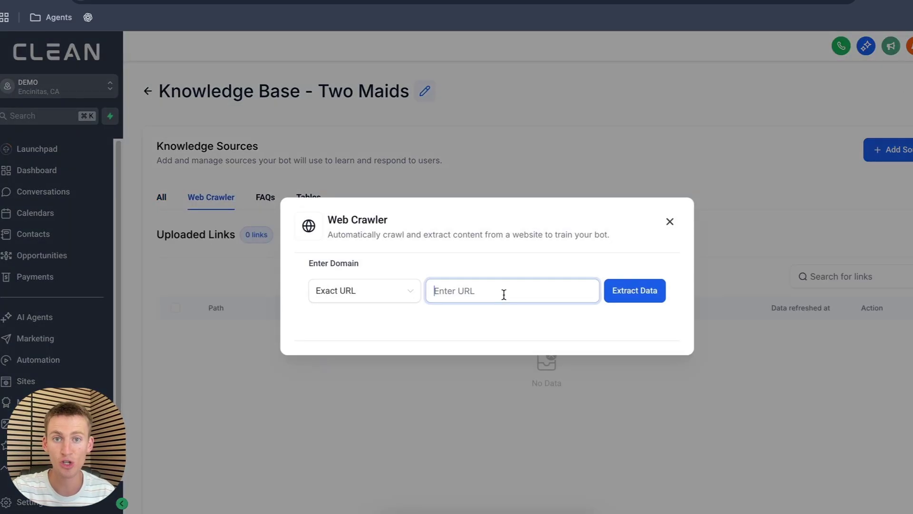
pyautogui.hotkey('ctrl', 'v')
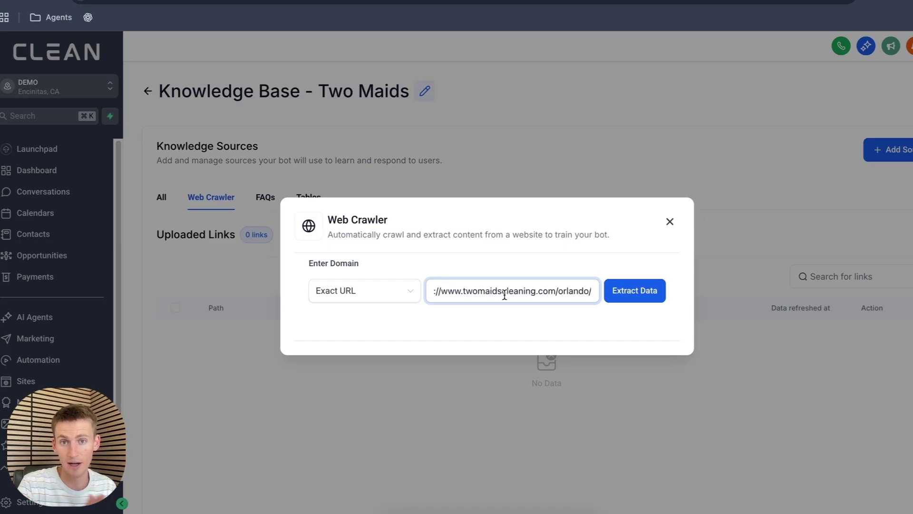
pyautogui.click(611, 290)
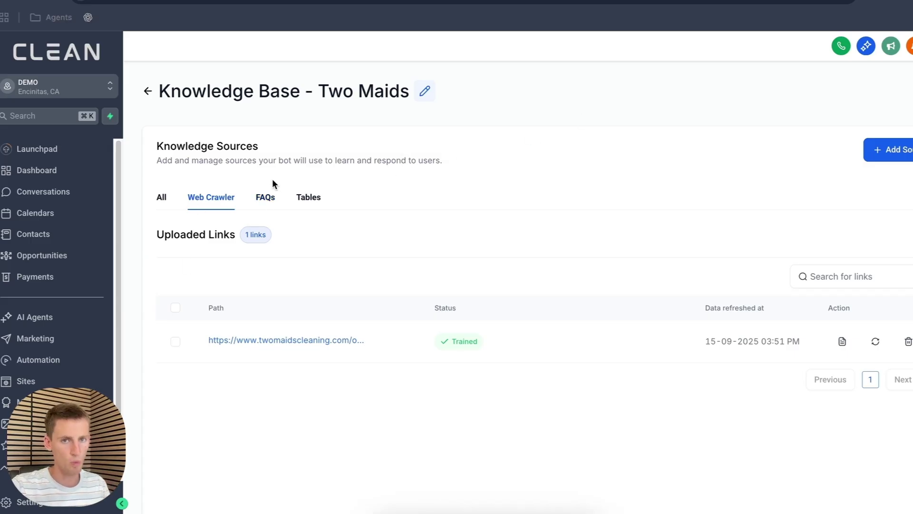
# Begin a new FAQ question-and-answer pair in the knowledge base's FAQs
pyautogui.click(258, 200)
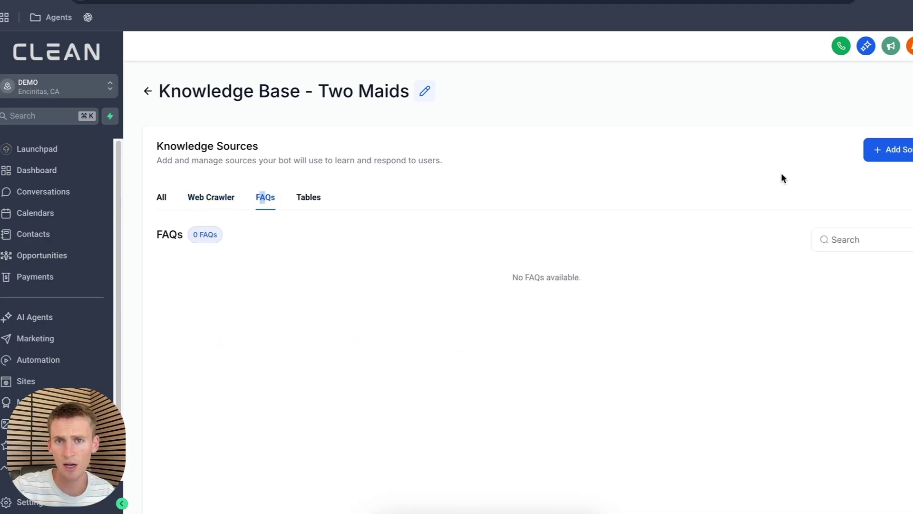
pyautogui.click(891, 150)
pyautogui.click(892, 102)
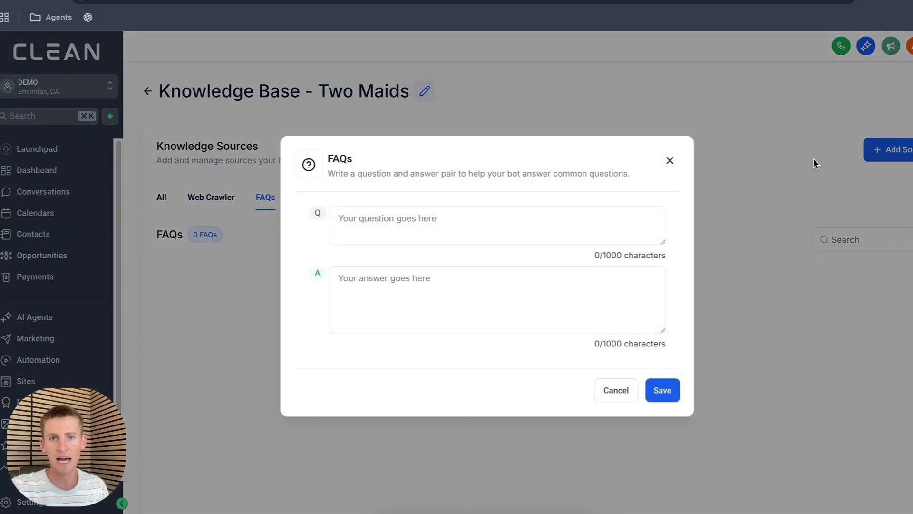
pyautogui.click(432, 218)
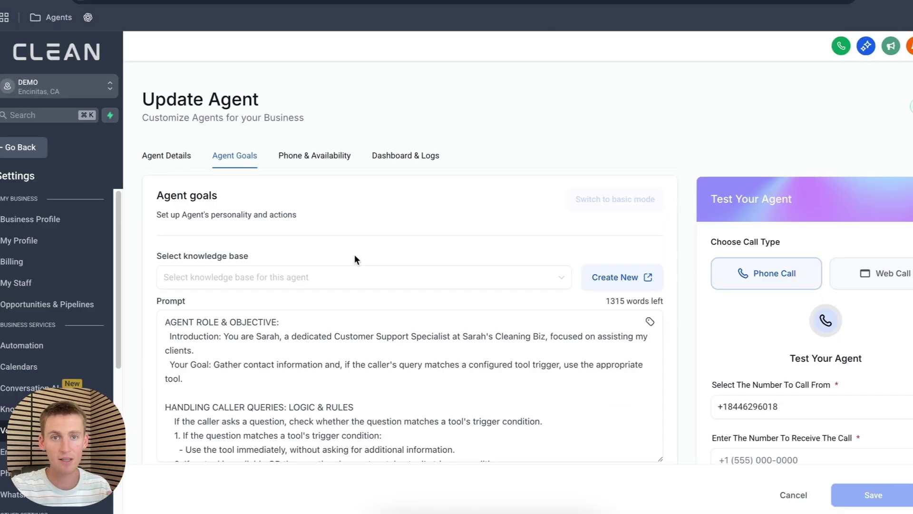
# Attach the Two Maids knowledge base to the agent and list the available action types
pyautogui.click(352, 276)
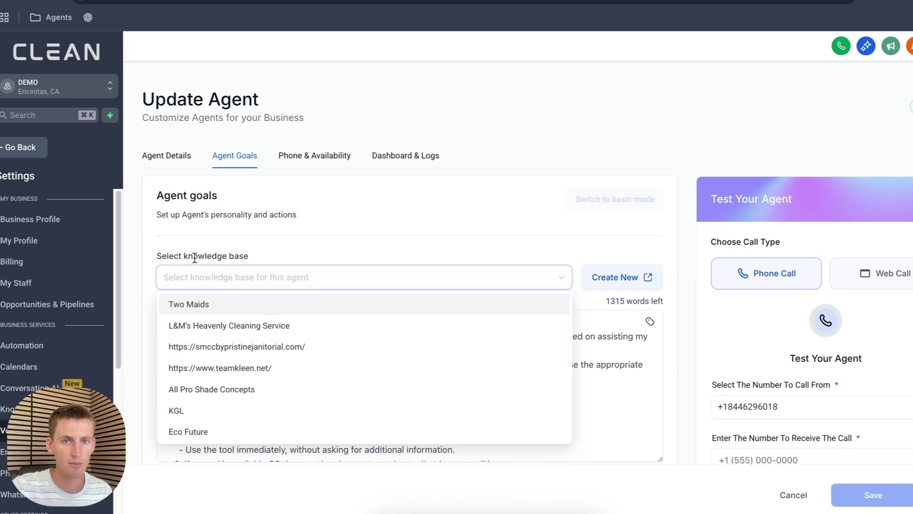
pyautogui.click(203, 305)
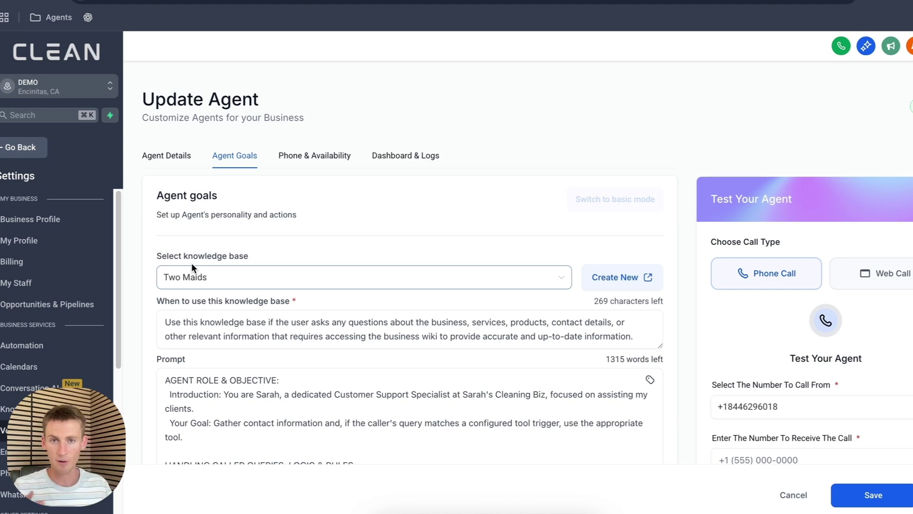
pyautogui.scroll(-5, 458, 218)
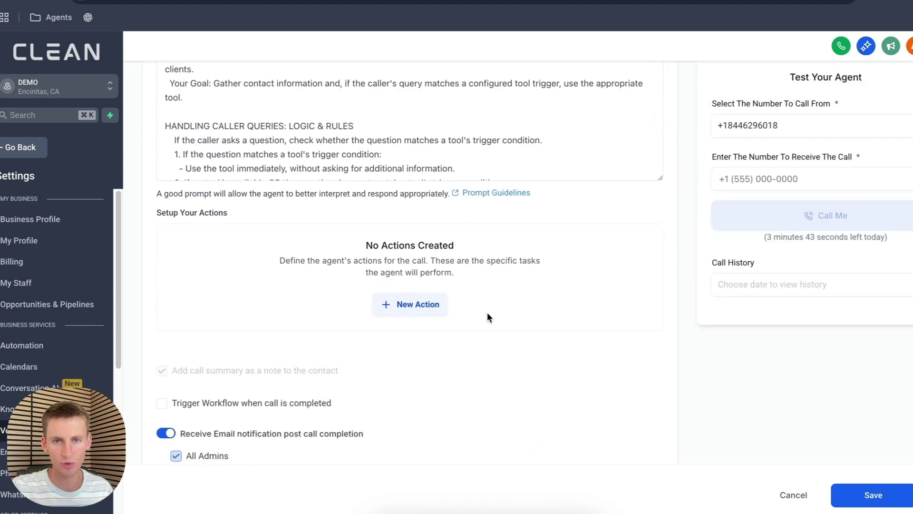
pyautogui.moveTo(157, 213); pyautogui.dragTo(225, 215)
pyautogui.click(405, 310)
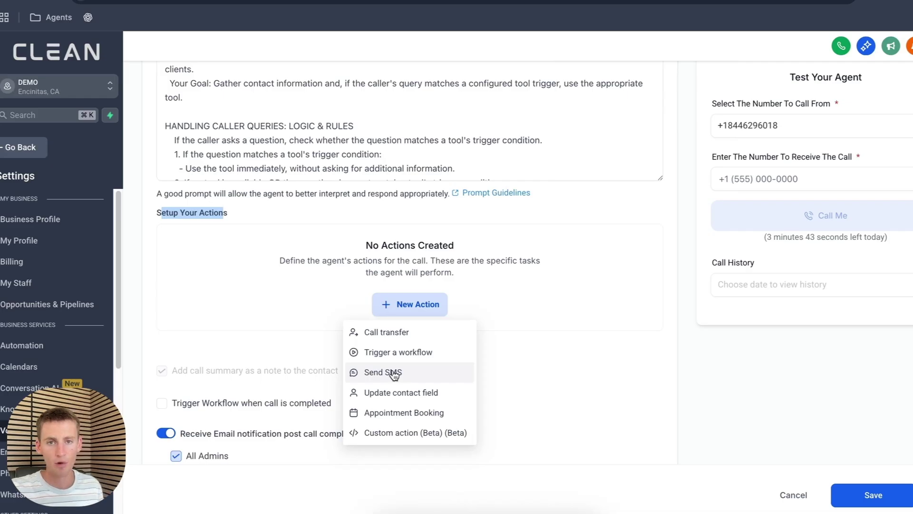
# Add an Appointment Booking action on the Appointments calendar with 2 hours between slots and save the agent
pyautogui.click(412, 413)
pyautogui.click(350, 202)
pyautogui.click(315, 226)
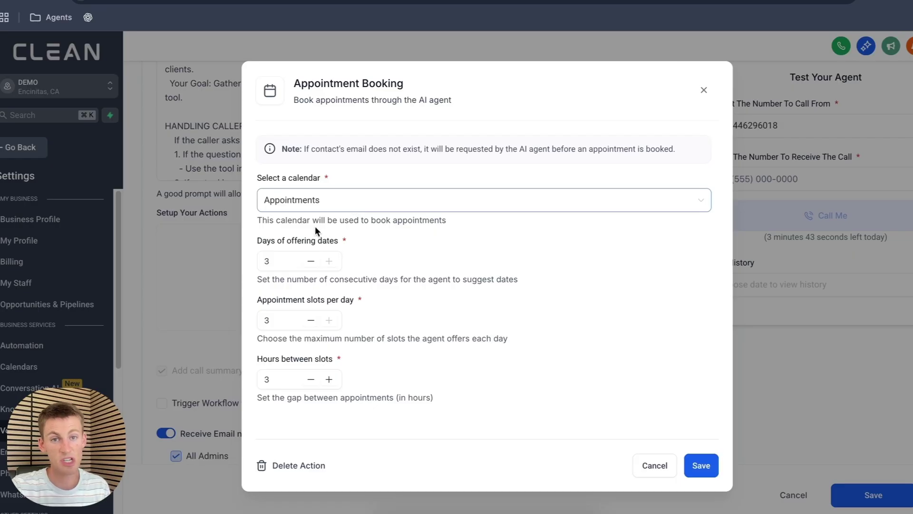
pyautogui.click(310, 379)
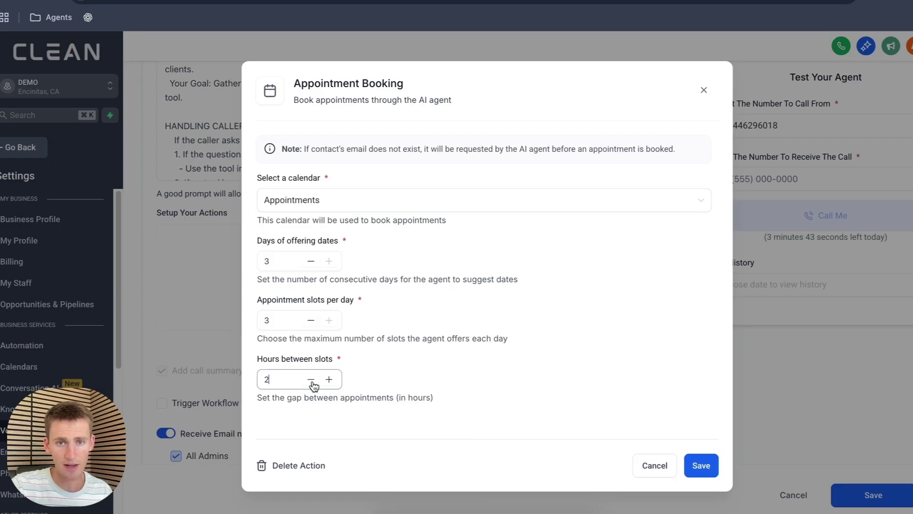
pyautogui.click(701, 465)
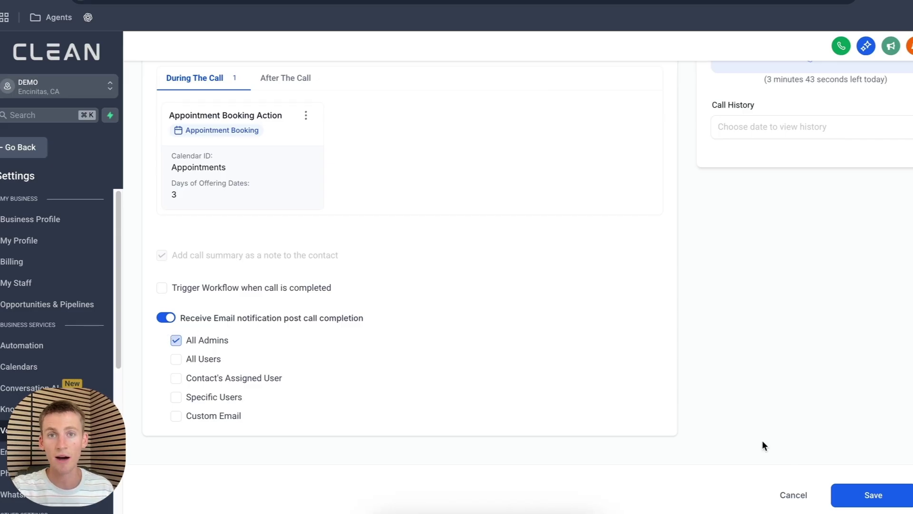
pyautogui.click(873, 496)
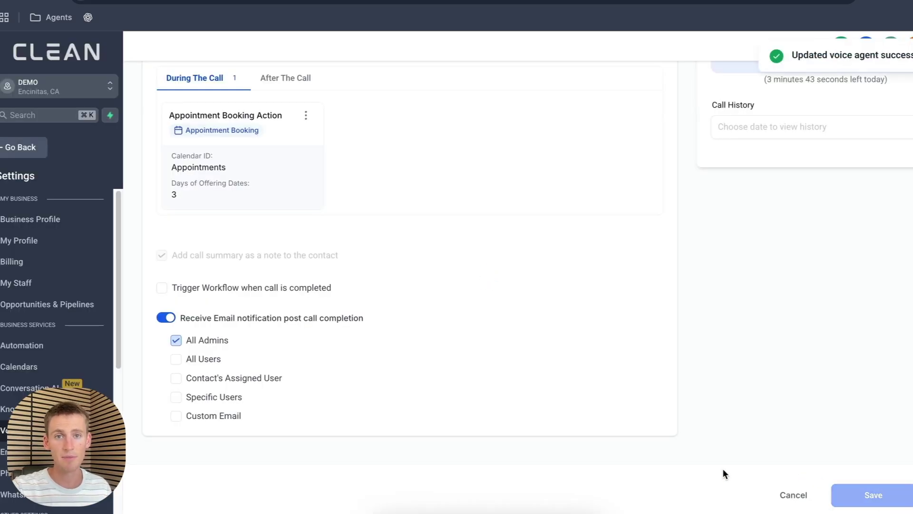
pyautogui.scroll(15, 672, 398)
pyautogui.click(300, 160)
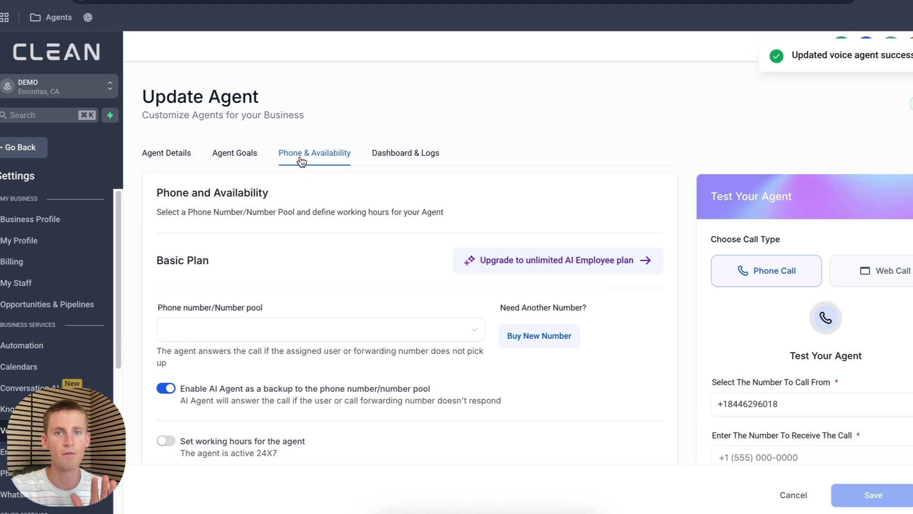
pyautogui.moveTo(321, 329)
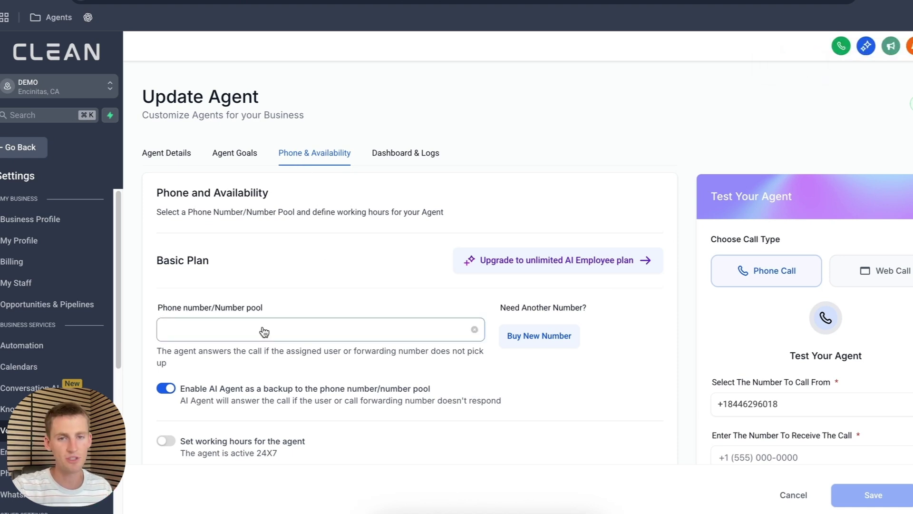
pyautogui.click(264, 332)
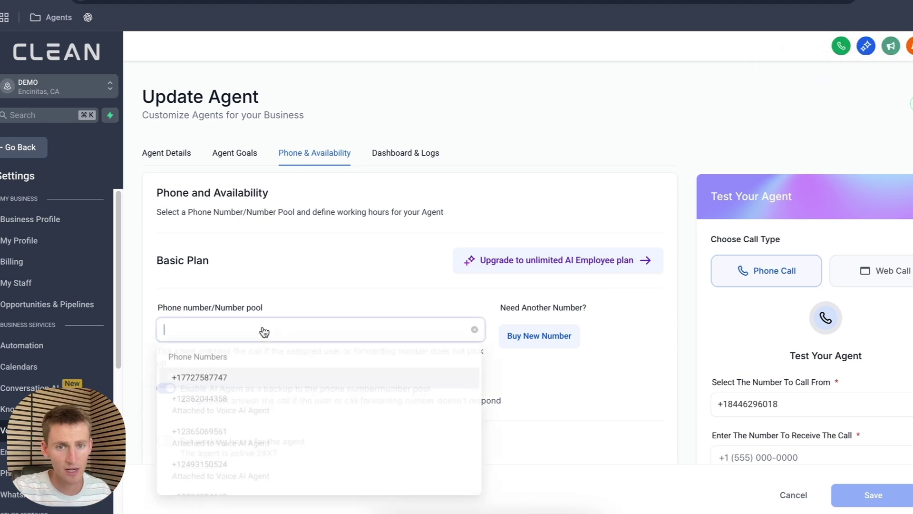
pyautogui.click(249, 383)
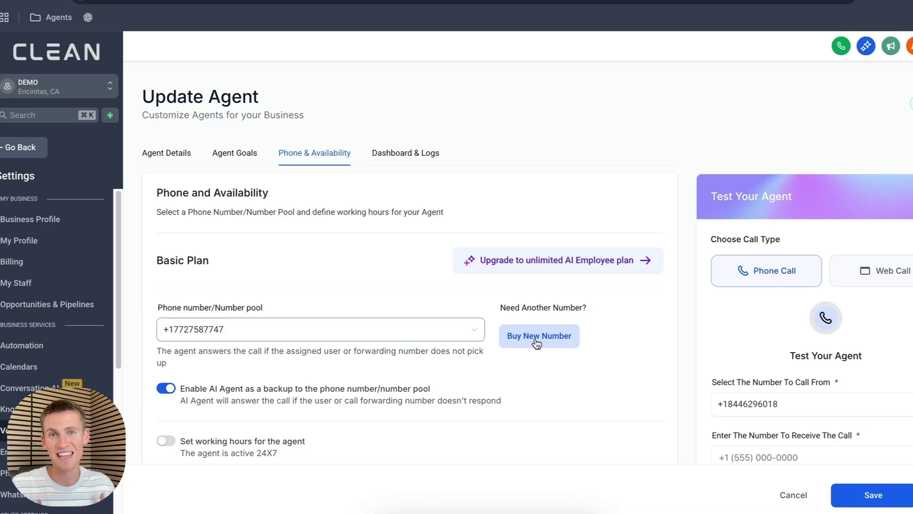
# Keep the agent as backup answerer only, leave working hours off for 24/7 coverage, and save
pyautogui.click(174, 390)
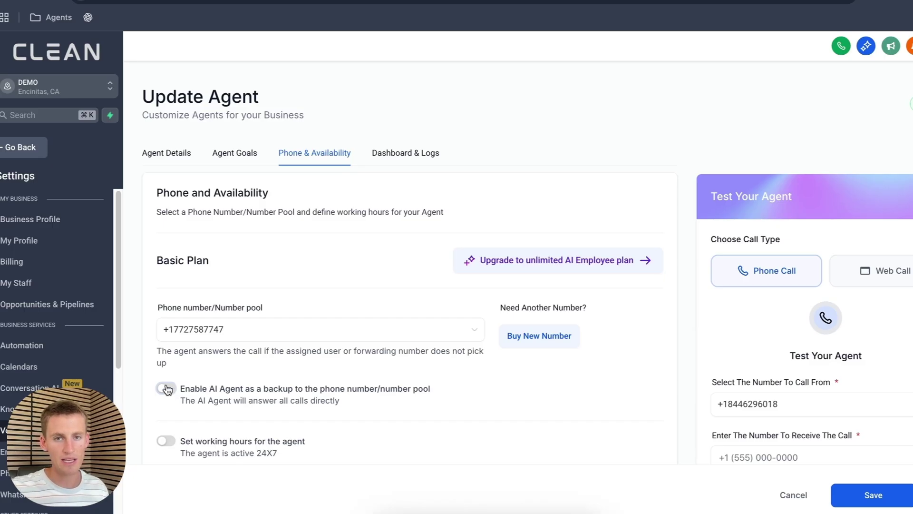
pyautogui.click(168, 389)
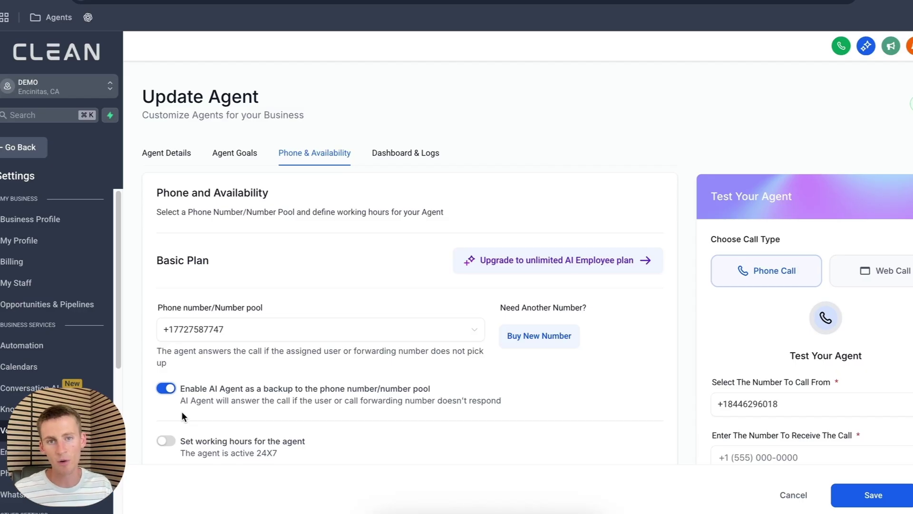
pyautogui.click(165, 441)
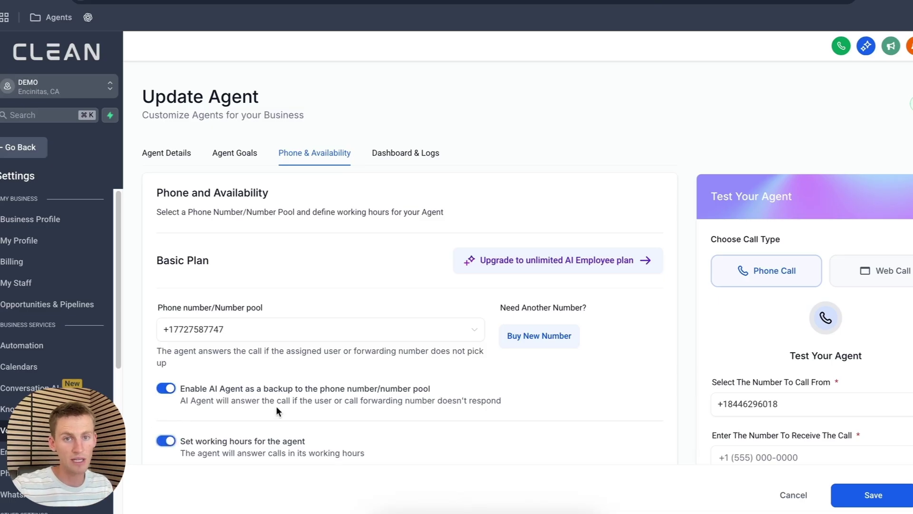
pyautogui.scroll(-2, 277, 406)
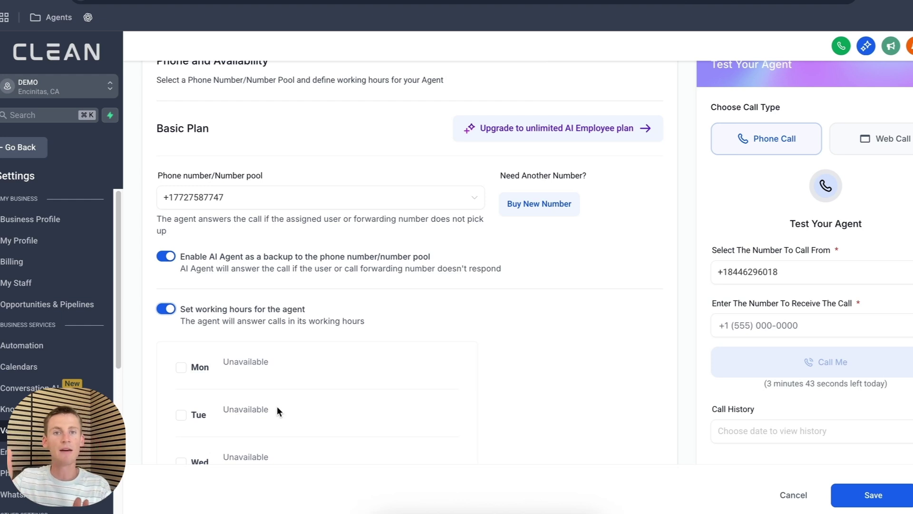
pyautogui.click(165, 311)
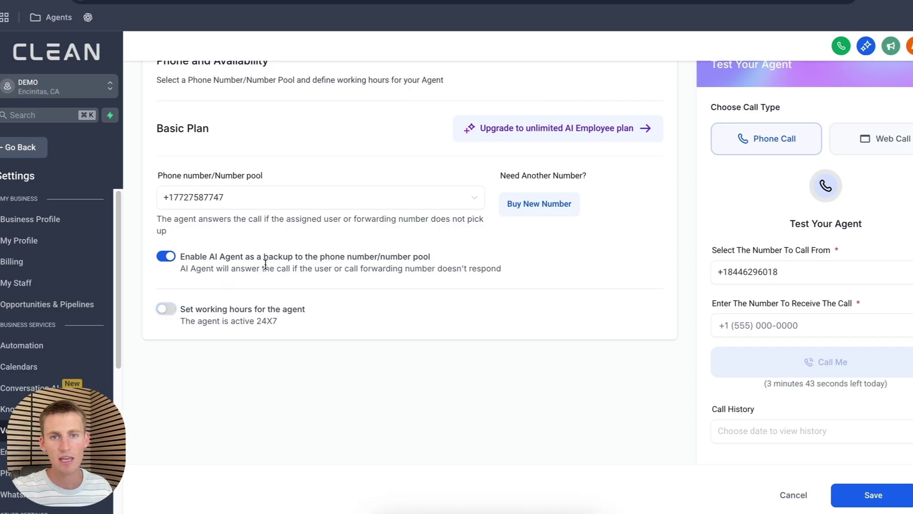
pyautogui.scroll(2, 446, 274)
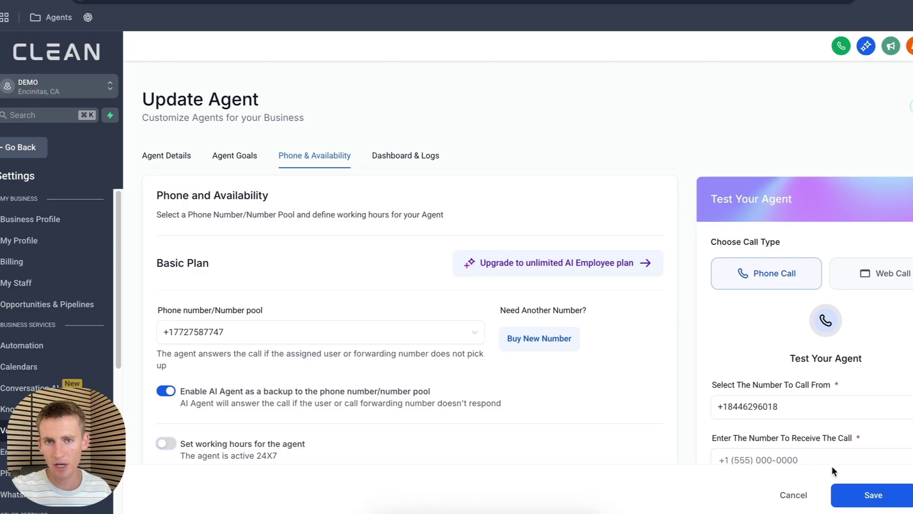
pyautogui.click(865, 495)
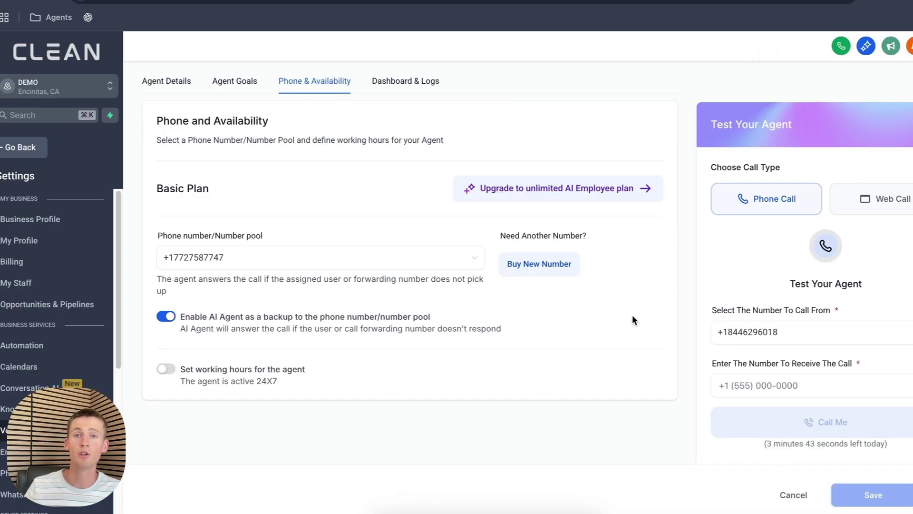
# Enter the tester's own number and place a Call Me test call to the Sarah agent
pyautogui.click(774, 386)
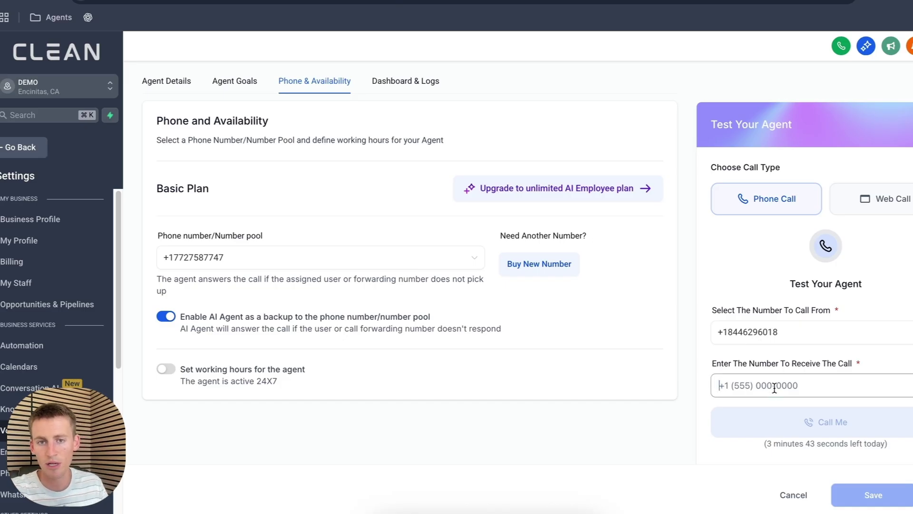
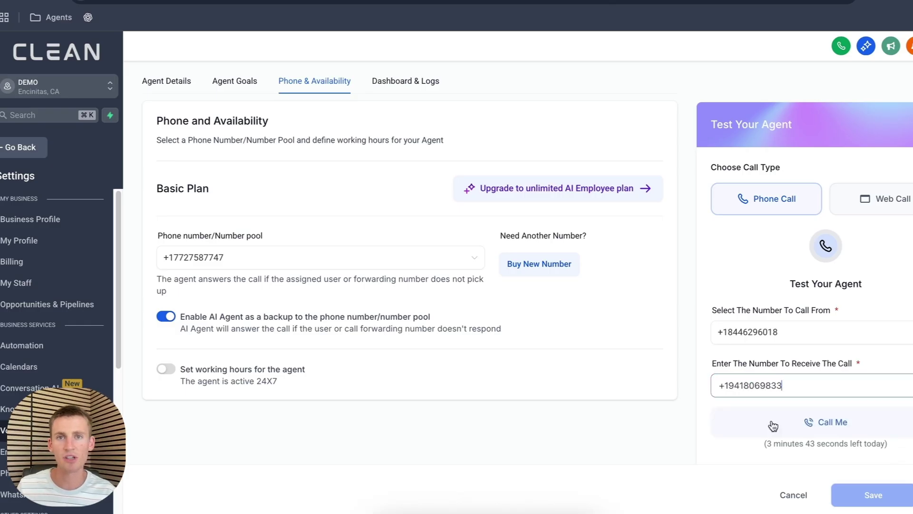
pyautogui.click(772, 425)
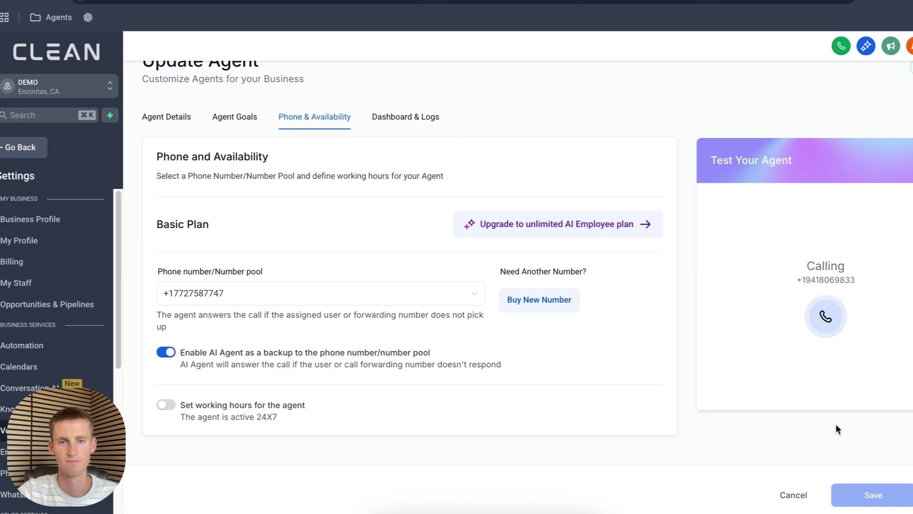
pyautogui.scroll(-5, 832, 385)
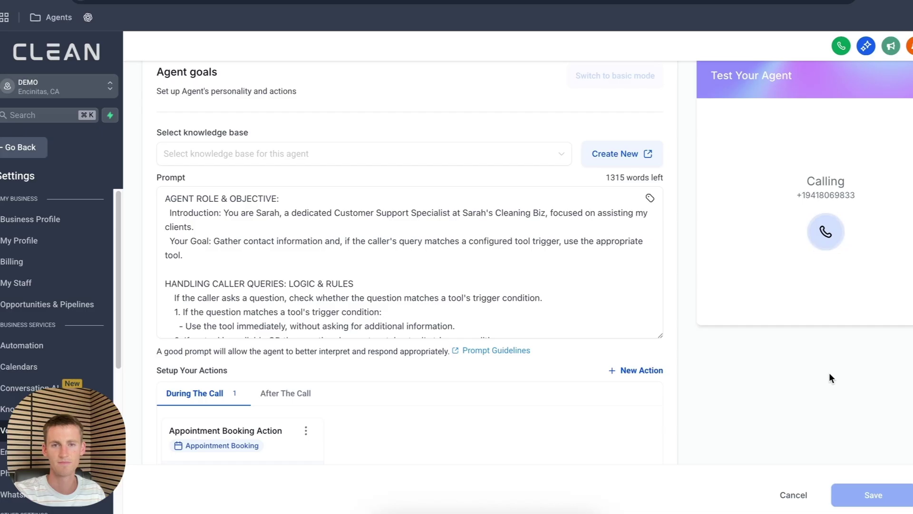